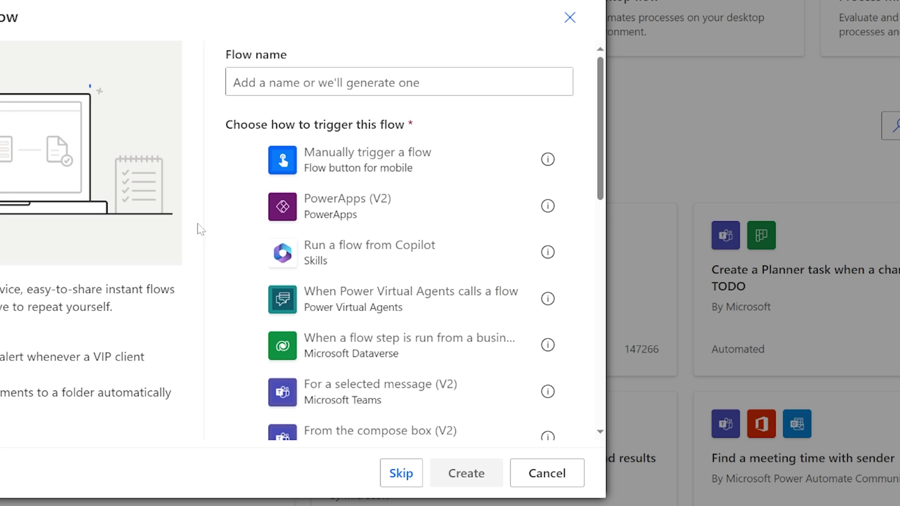
Step: Choose PowerApps (V2) as the instant cloud flow's trigger
{"action": "left_click", "coordinate": [247, 207]}
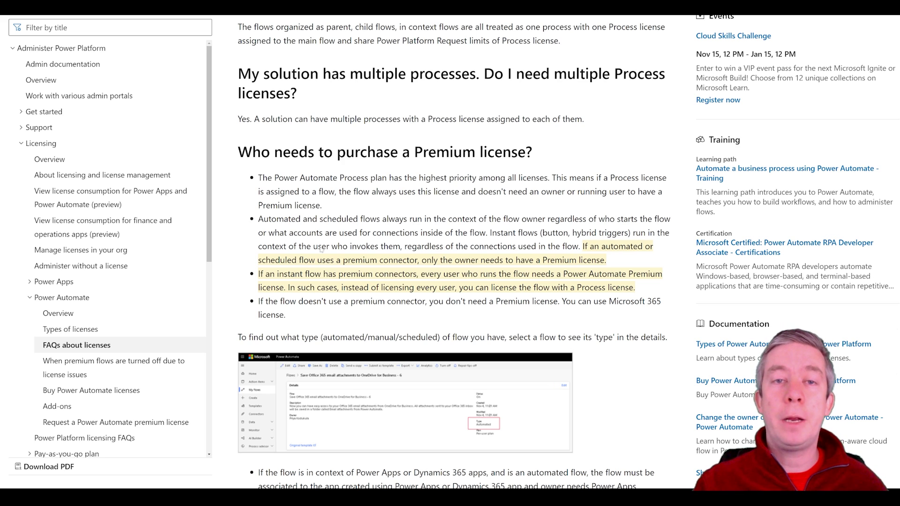
Step: Highlight the FAQ passages on premium connectors in automated and instant flows
{"action": "left_click_drag", "start_coordinate": [583, 246], "coordinate": [614, 262]}
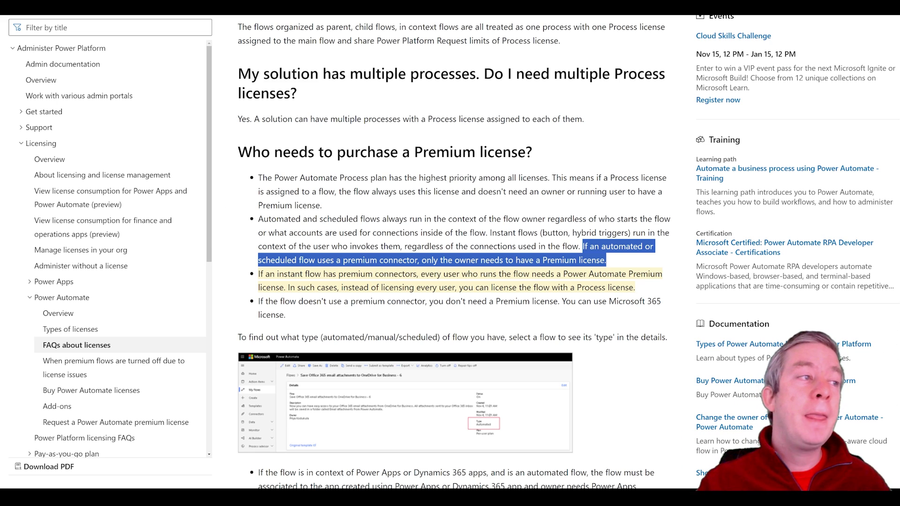
{"action": "left_click_drag", "start_coordinate": [259, 275], "coordinate": [569, 276]}
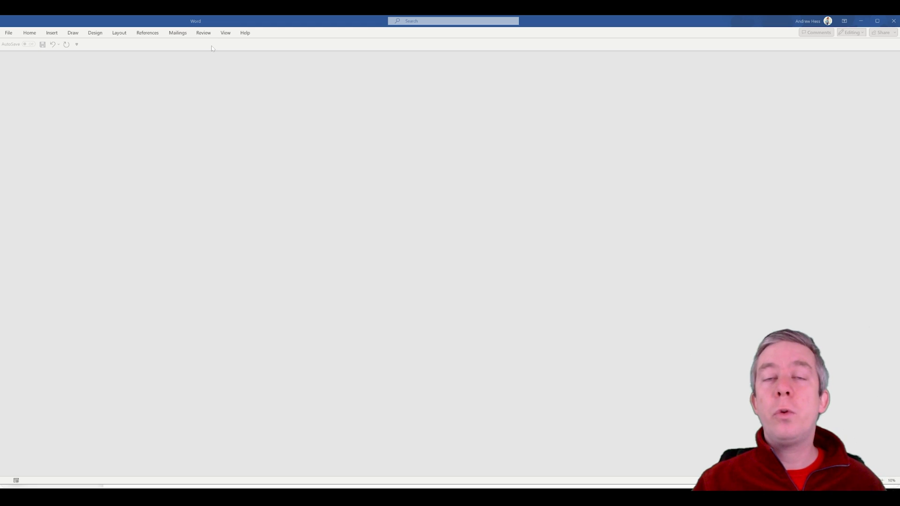
Step: Create a new document from the Service invoice (Green Gradient design) template
{"action": "left_click", "coordinate": [9, 33]}
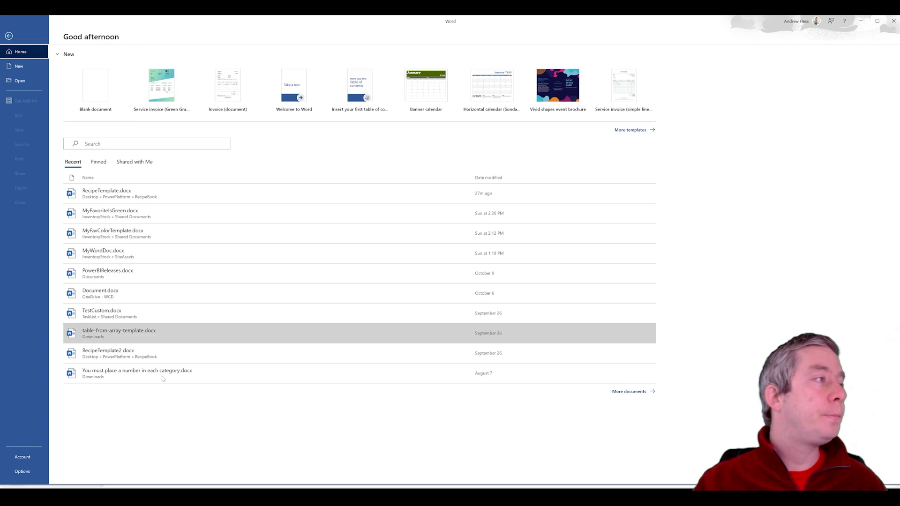
{"action": "left_click", "coordinate": [162, 94]}
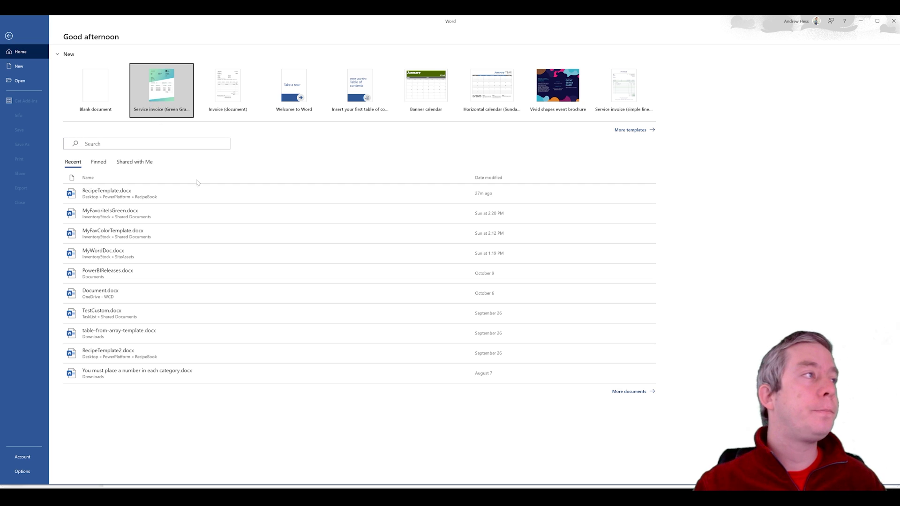
{"action": "left_click", "coordinate": [494, 271]}
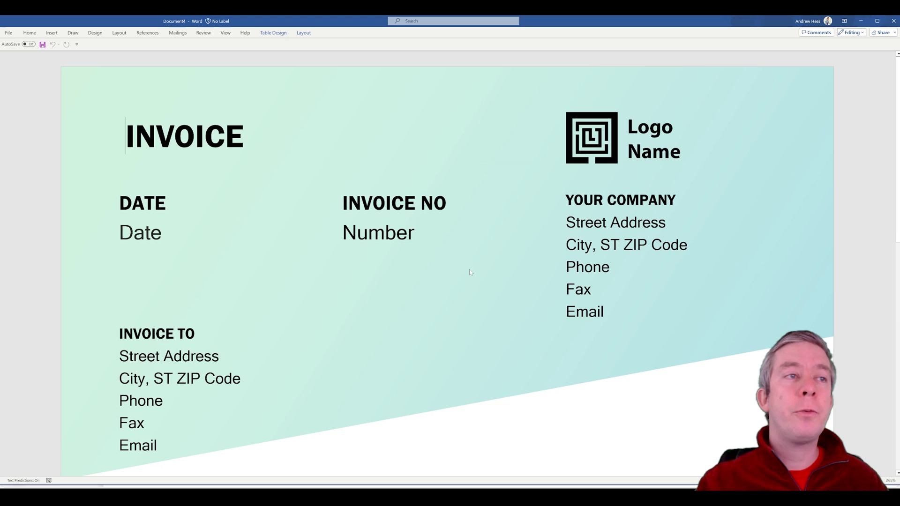
Step: Select the four product rows and the last line's Amount placeholder in the invoice table
{"action": "scroll", "coordinate": [448, 263], "scroll_direction": "down", "scroll_amount": 10}
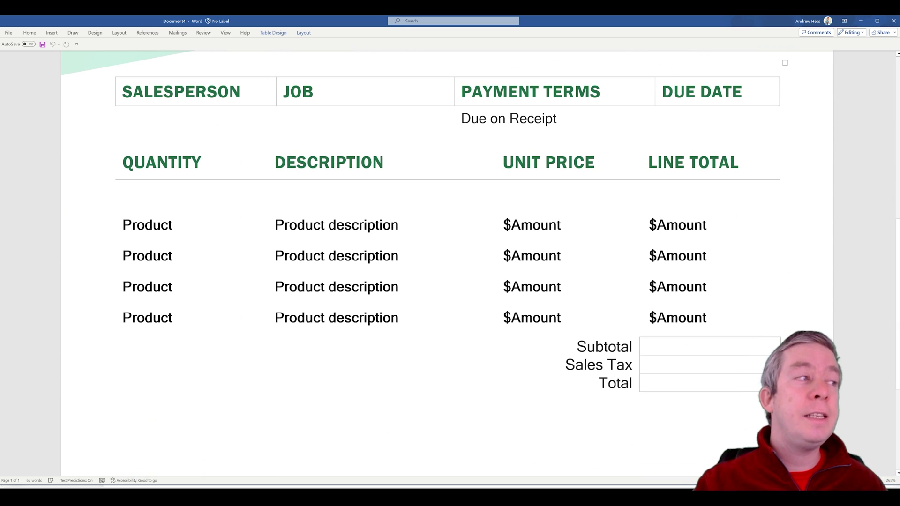
{"action": "left_click_drag", "start_coordinate": [122, 220], "coordinate": [734, 326]}
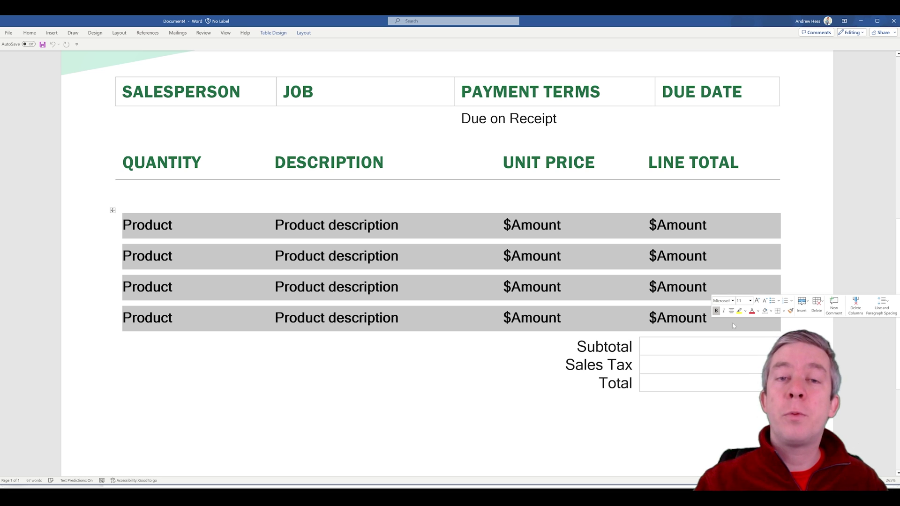
{"action": "double_click", "coordinate": [684, 319]}
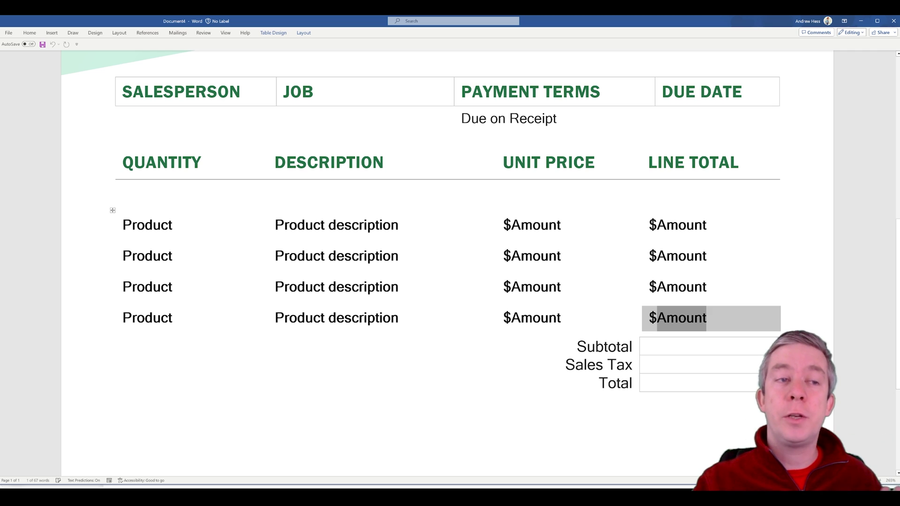
{"action": "scroll", "coordinate": [580, 257], "scroll_direction": "up", "scroll_amount": 6}
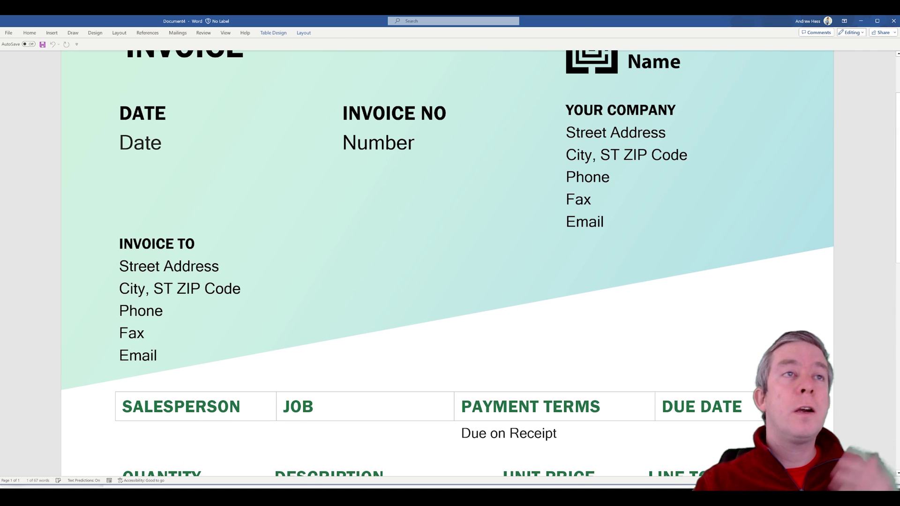
{"action": "scroll", "coordinate": [448, 263], "scroll_direction": "up", "scroll_amount": 1}
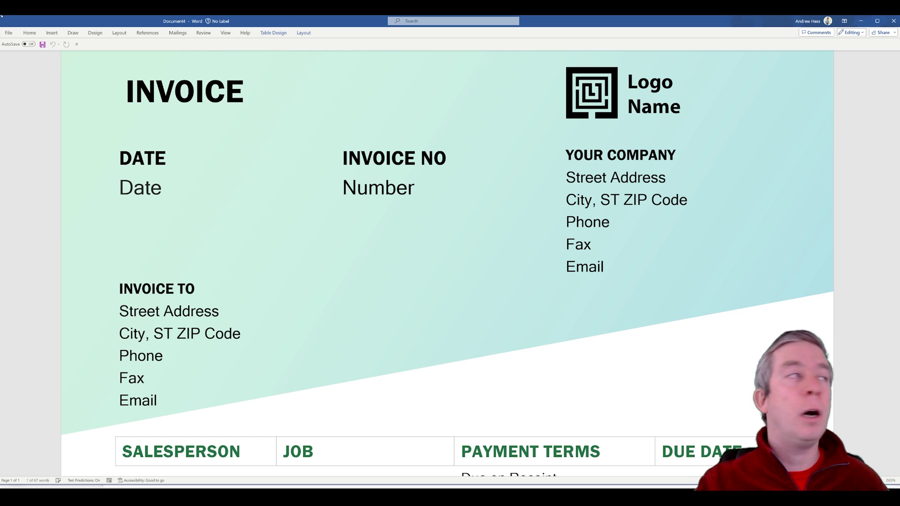
Step: Tick Developer under Main Tabs in Word Options' Customize Ribbon and confirm
{"action": "left_click", "coordinate": [8, 33]}
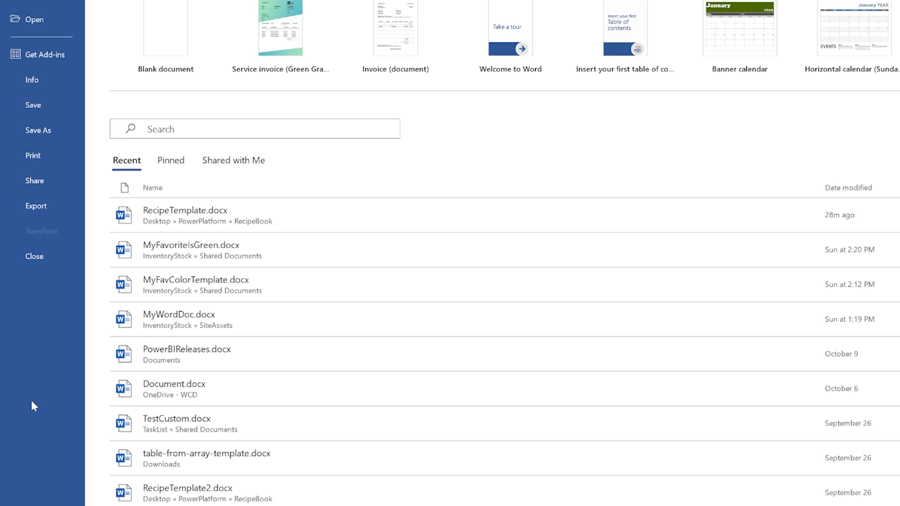
{"action": "left_click", "coordinate": [44, 483]}
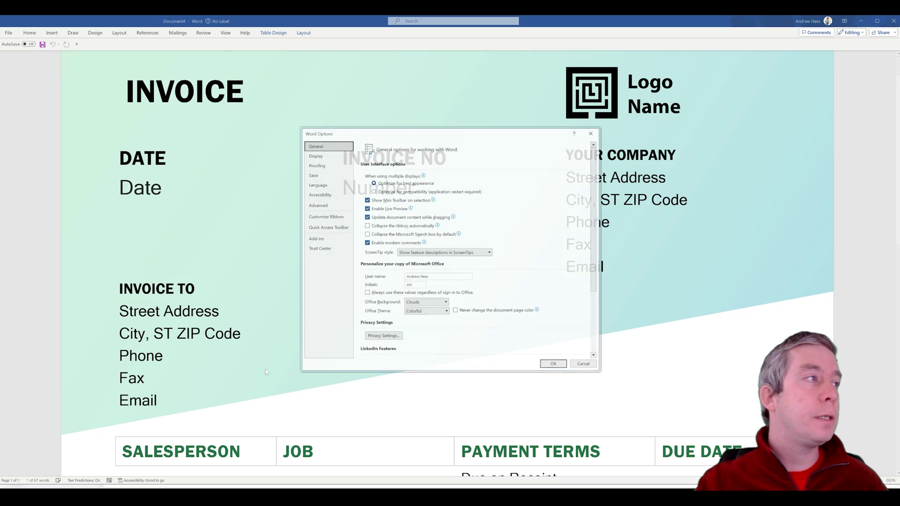
{"action": "left_click", "coordinate": [332, 217]}
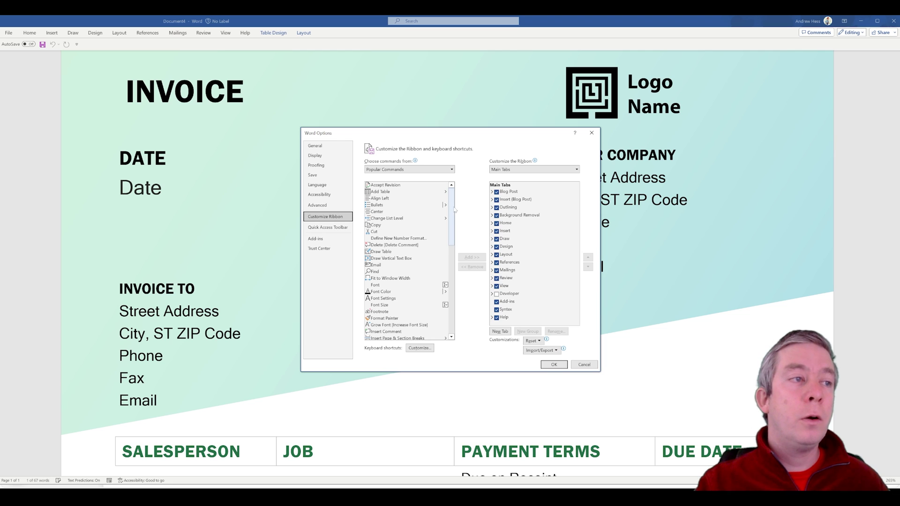
{"action": "mouse_move", "coordinate": [452, 209]}
{"action": "left_mouse_down"}
{"action": "mouse_move", "coordinate": [457, 220]}
{"action": "mouse_move", "coordinate": [457, 209]}
{"action": "left_mouse_up"}
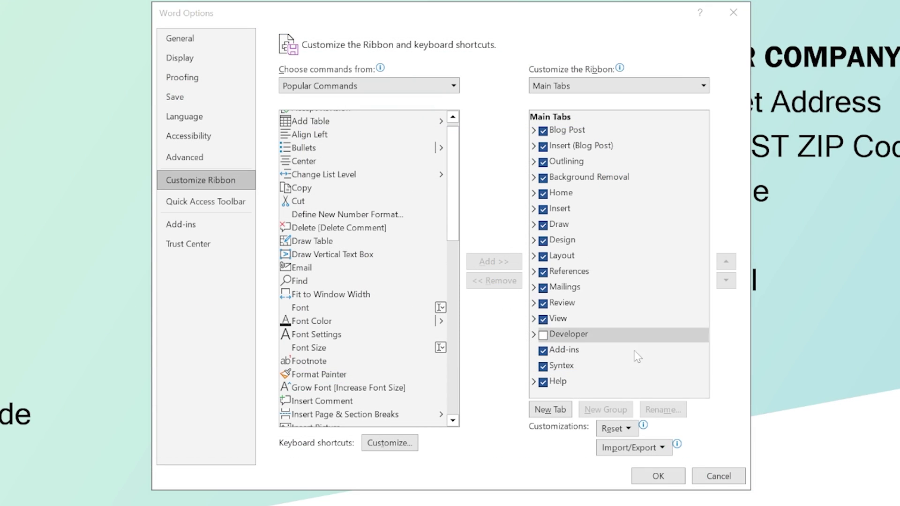
{"action": "left_click", "coordinate": [543, 337]}
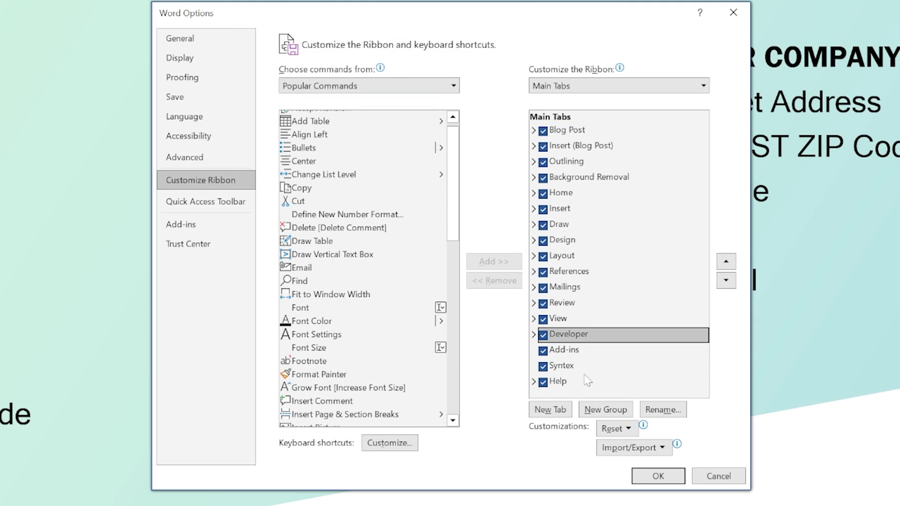
{"action": "left_click", "coordinate": [675, 478]}
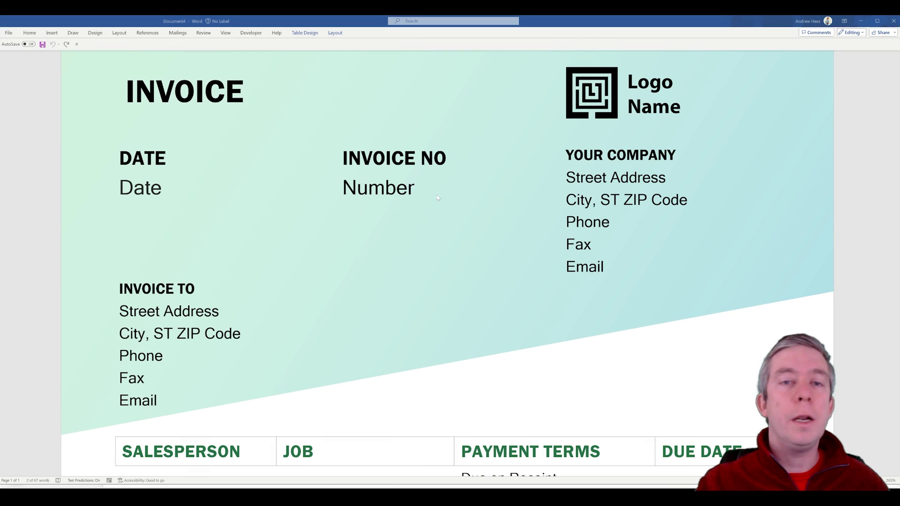
Step: Retype the Date placeholder and wrap it in a plain text content control
{"action": "left_click", "coordinate": [139, 188]}
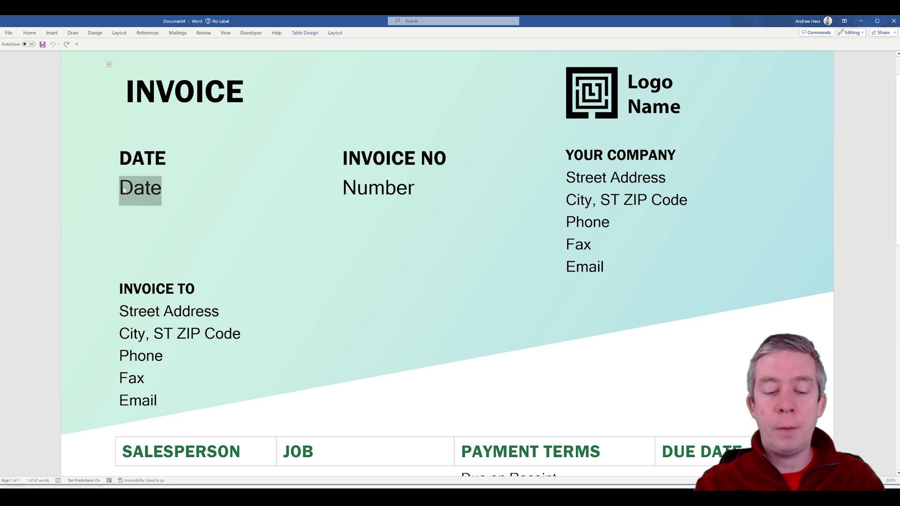
{"action": "type", "text": "Date"}
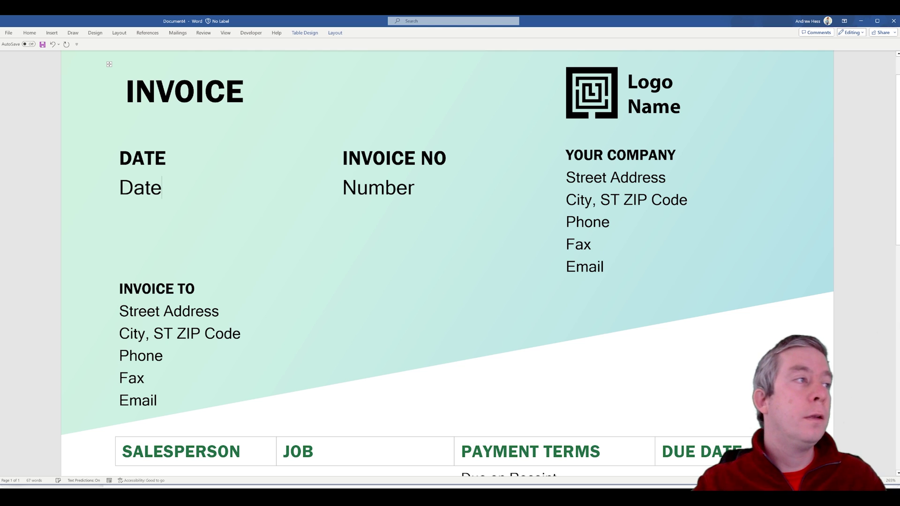
{"action": "key", "text": "shift+Left"}
{"action": "key", "text": "shift+Left"}
{"action": "key", "text": "shift+Left"}
{"action": "key", "text": "shift+Left"}
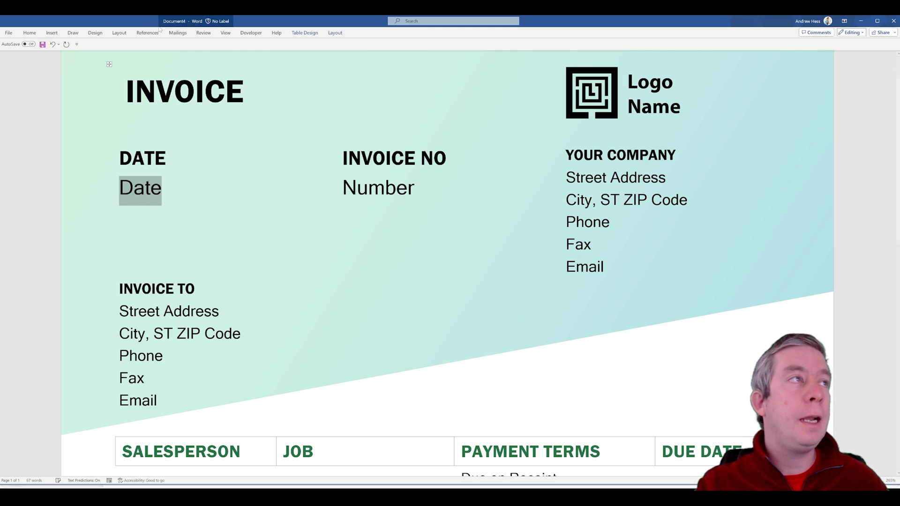
{"action": "left_click", "coordinate": [251, 33]}
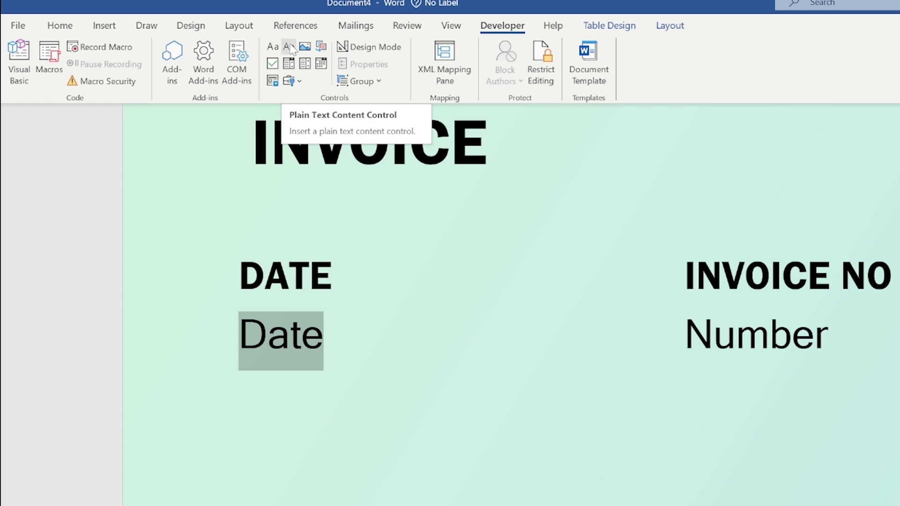
{"action": "left_click", "coordinate": [289, 47]}
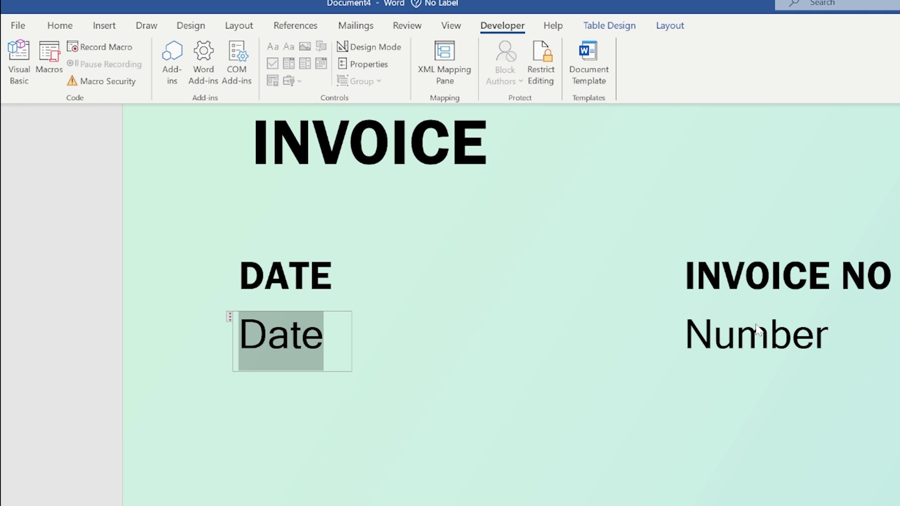
Step: Replace Number with 'Invoice No' and wrap it in a plain text content control
{"action": "double_click", "coordinate": [817, 344]}
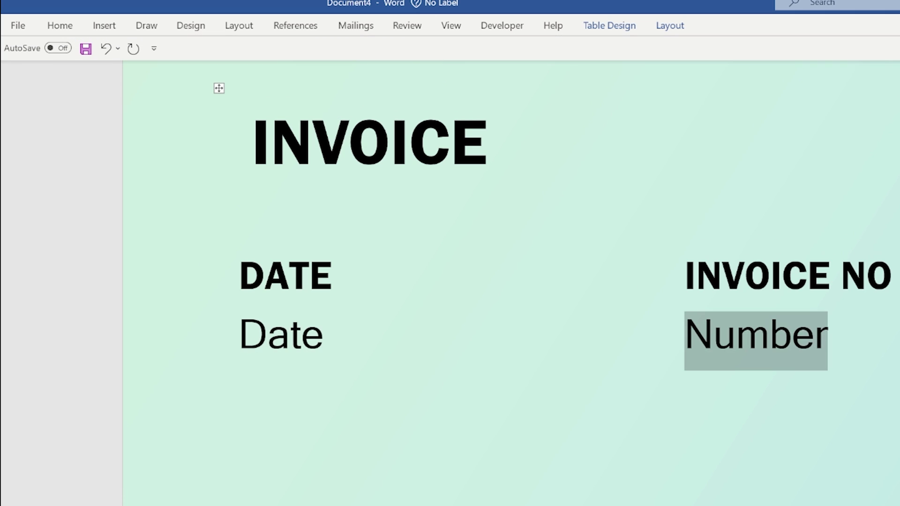
{"action": "type", "text": "Invoic"}
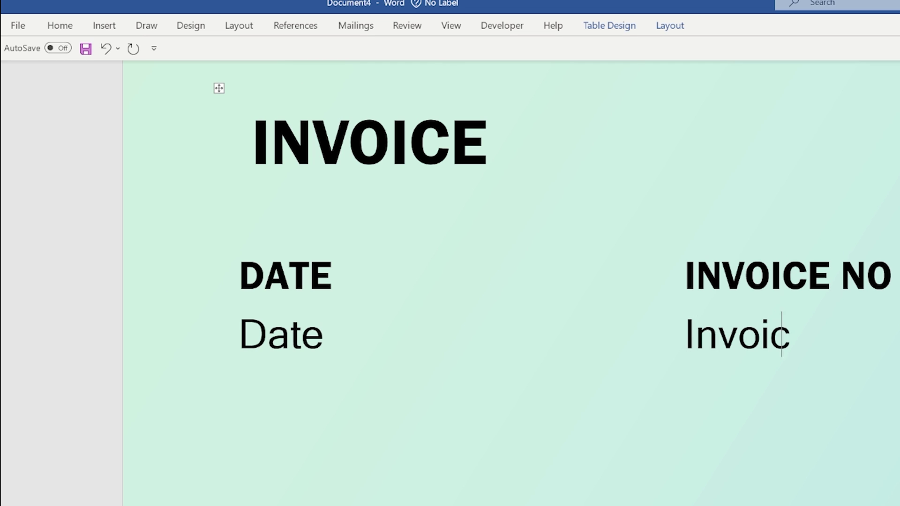
{"action": "type", "text": "e No."}
{"action": "key", "text": "BackSpace"}
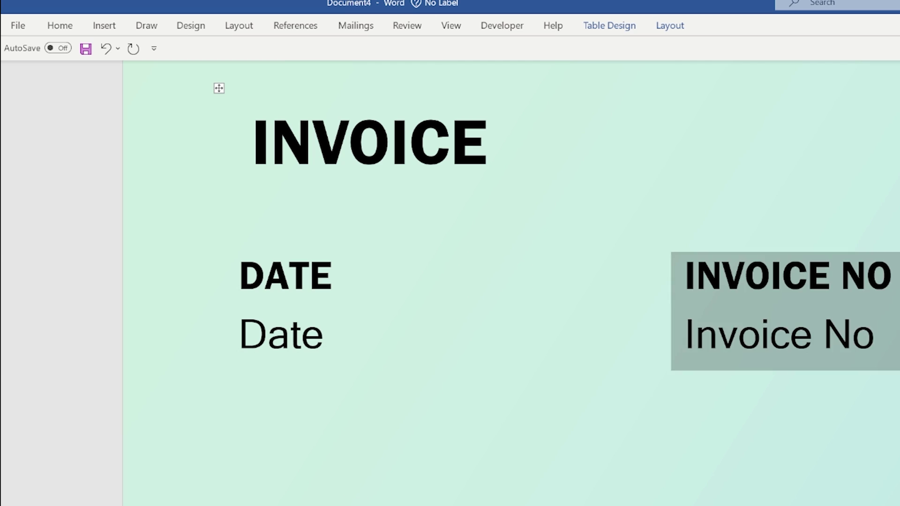
{"action": "left_click", "coordinate": [791, 335]}
{"action": "triple_click", "coordinate": [791, 334]}
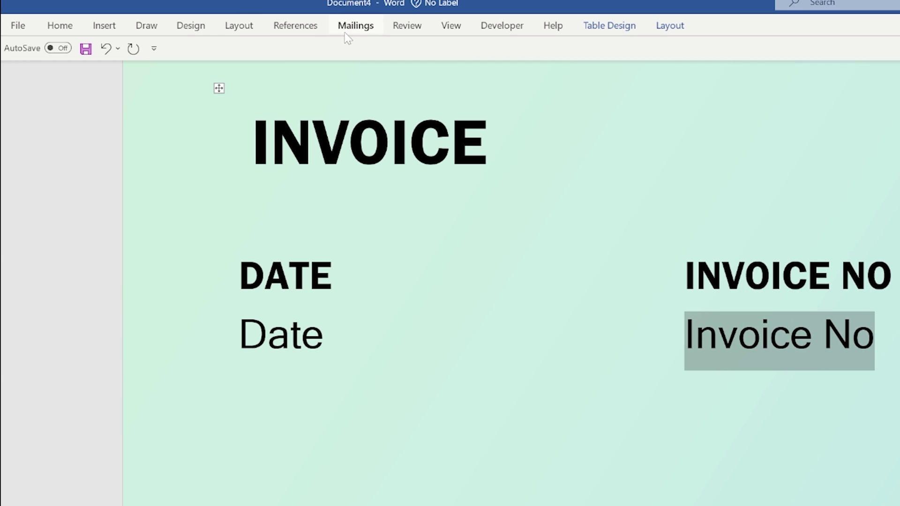
{"action": "left_click", "coordinate": [503, 26]}
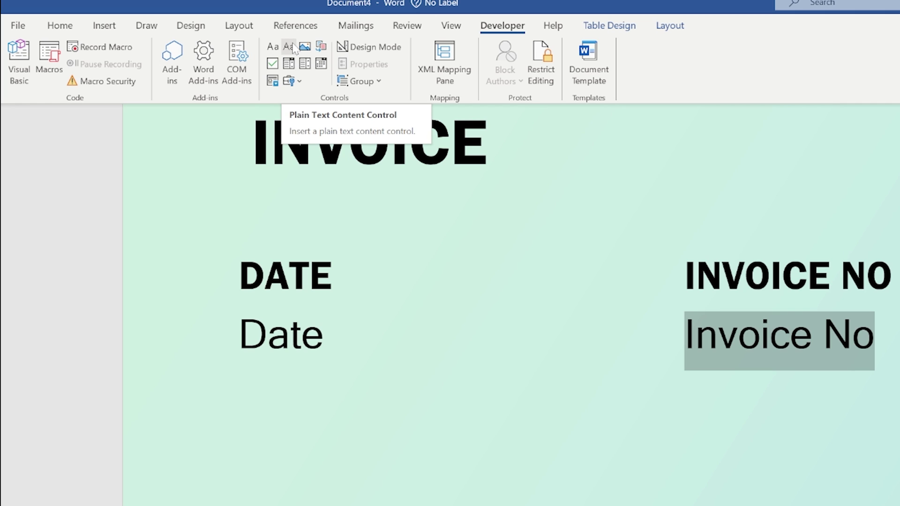
{"action": "left_click", "coordinate": [289, 47]}
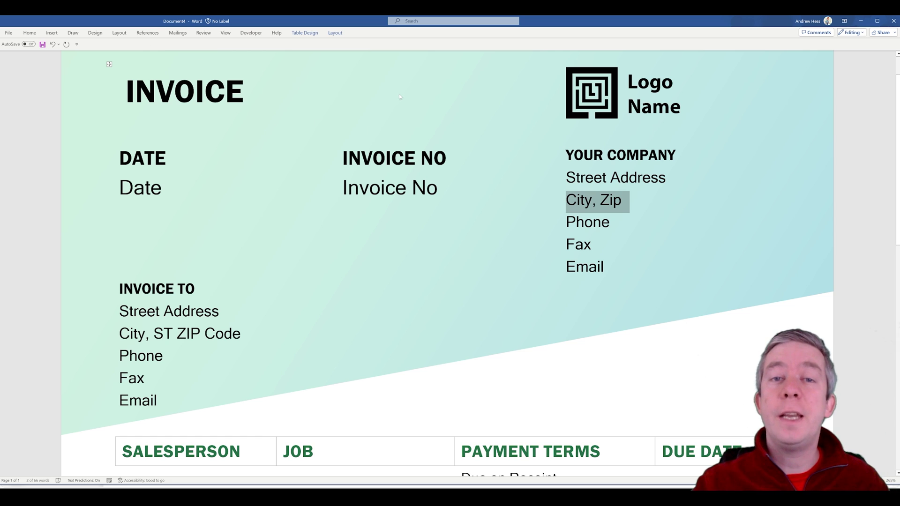
Step: Give the Date content control the title Date
{"action": "left_click", "coordinate": [601, 264]}
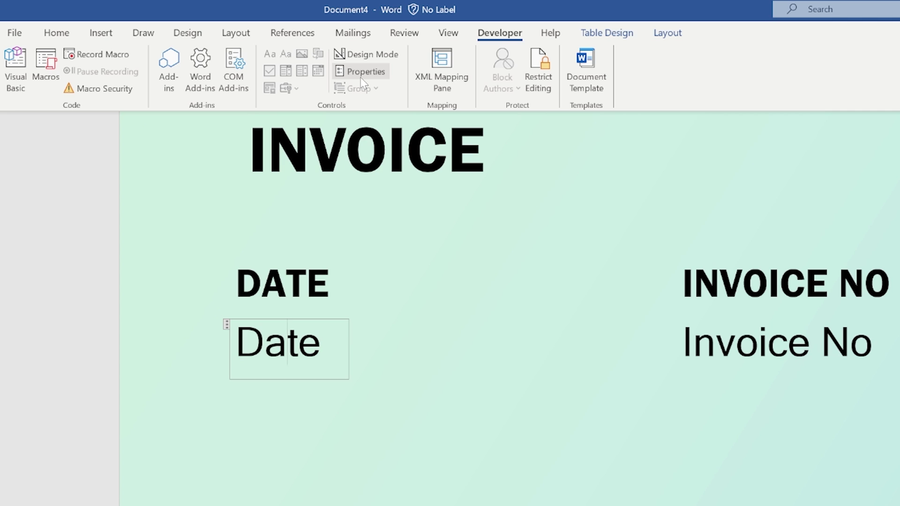
{"action": "left_click", "coordinate": [361, 74]}
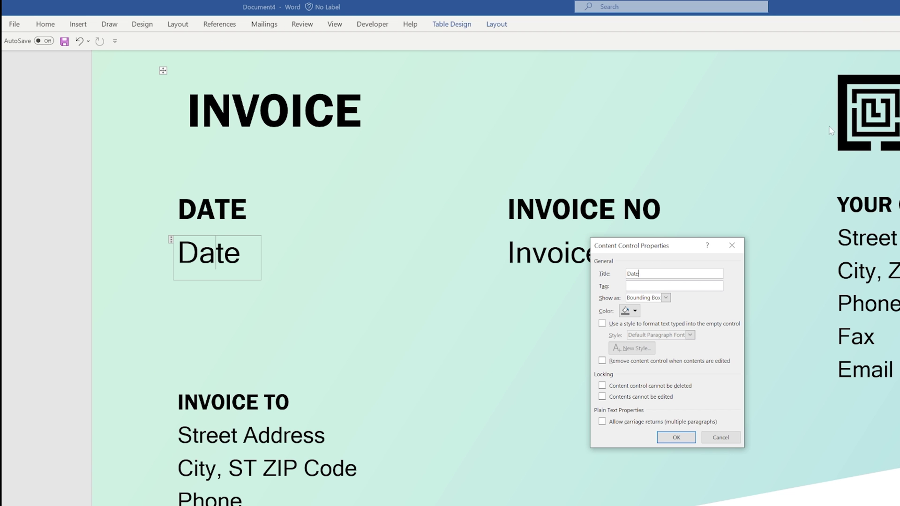
{"action": "type", "text": "Date"}
{"action": "left_click", "coordinate": [676, 438]}
Step: Title and tag the Invoice No control InvoiceNo, keep bounding box, and prevent deletion
{"action": "left_click", "coordinate": [602, 253]}
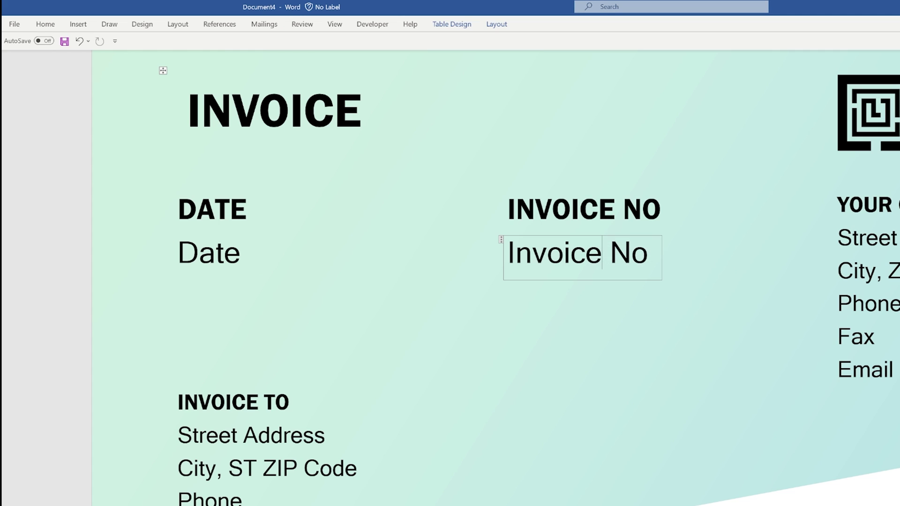
{"action": "left_click", "coordinate": [375, 25]}
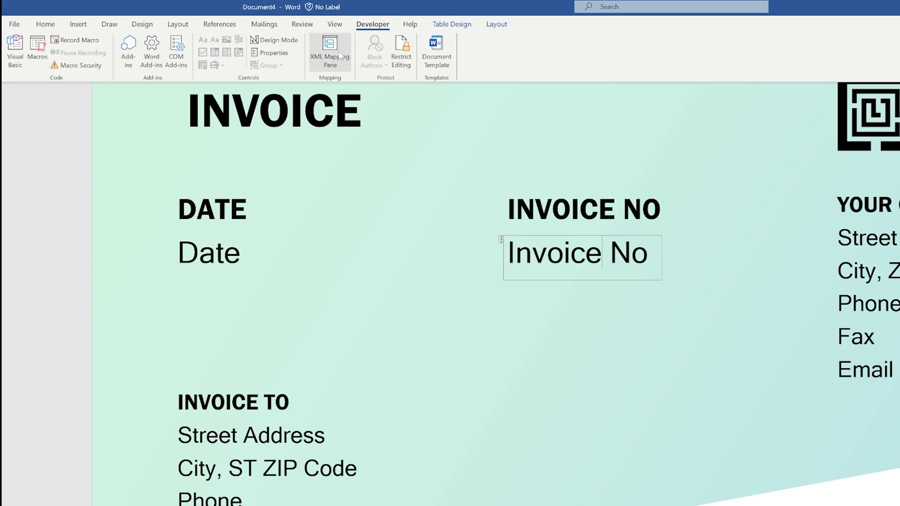
{"action": "left_click", "coordinate": [274, 53]}
{"action": "type", "text": "InvoiceNo"}
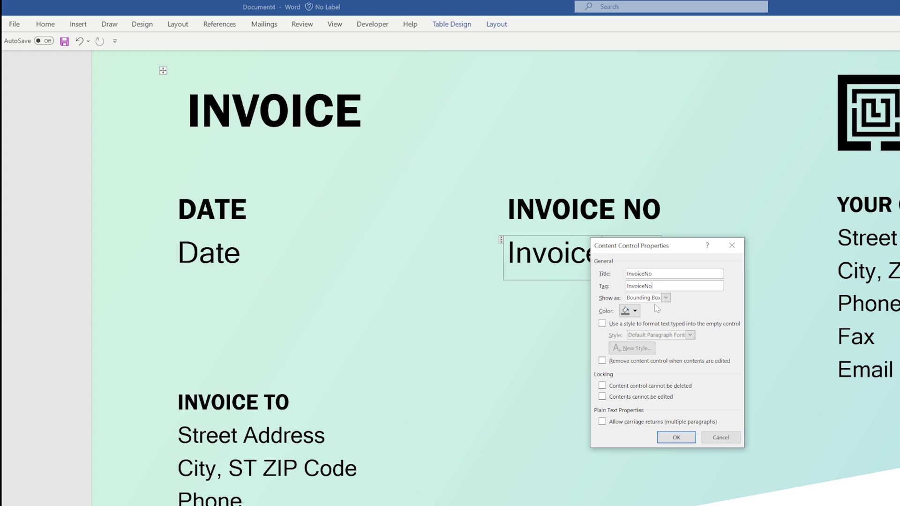
{"action": "left_click", "coordinate": [666, 298]}
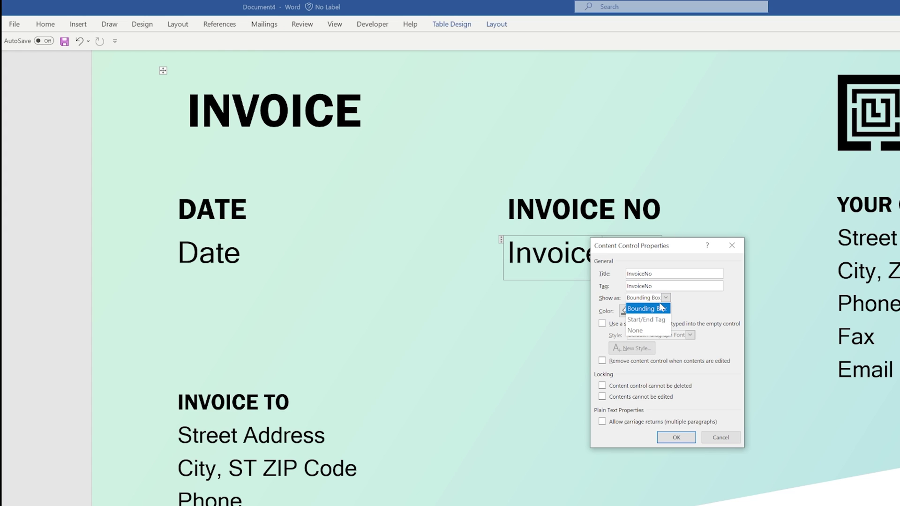
{"action": "left_click", "coordinate": [645, 310]}
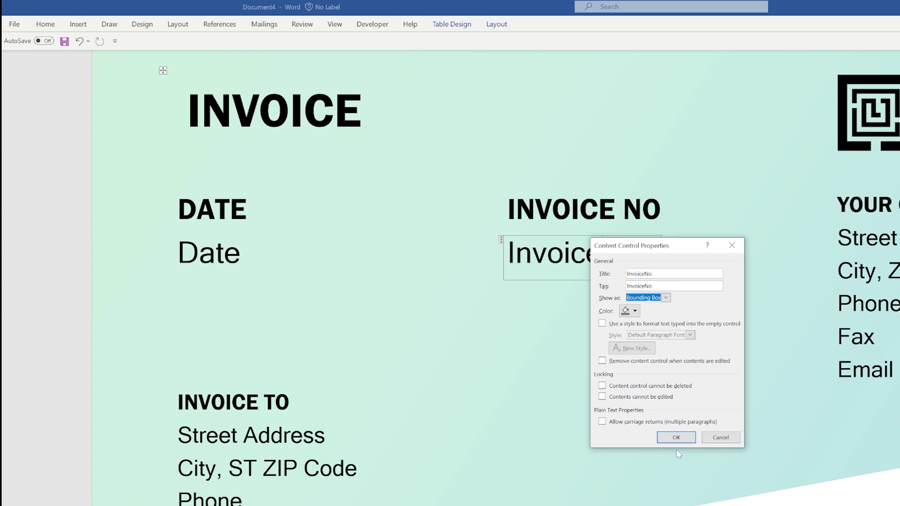
{"action": "left_click", "coordinate": [628, 389]}
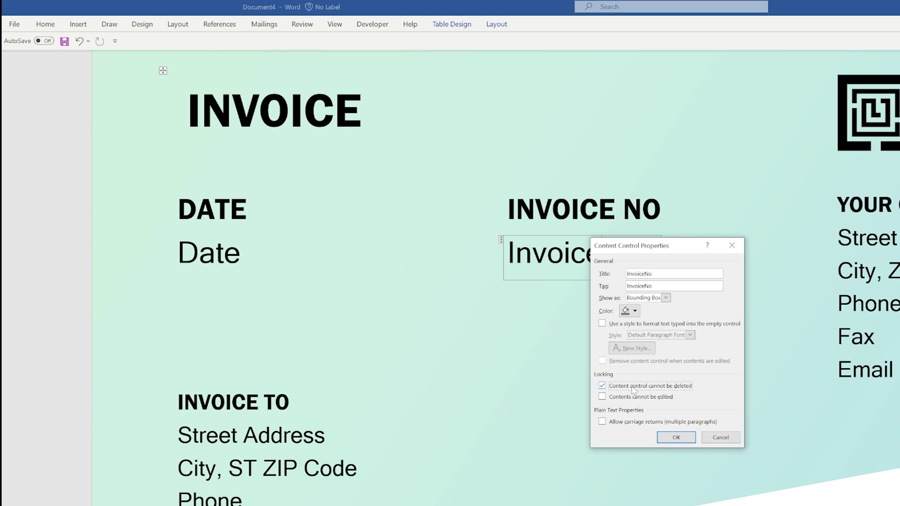
{"action": "left_click", "coordinate": [680, 438]}
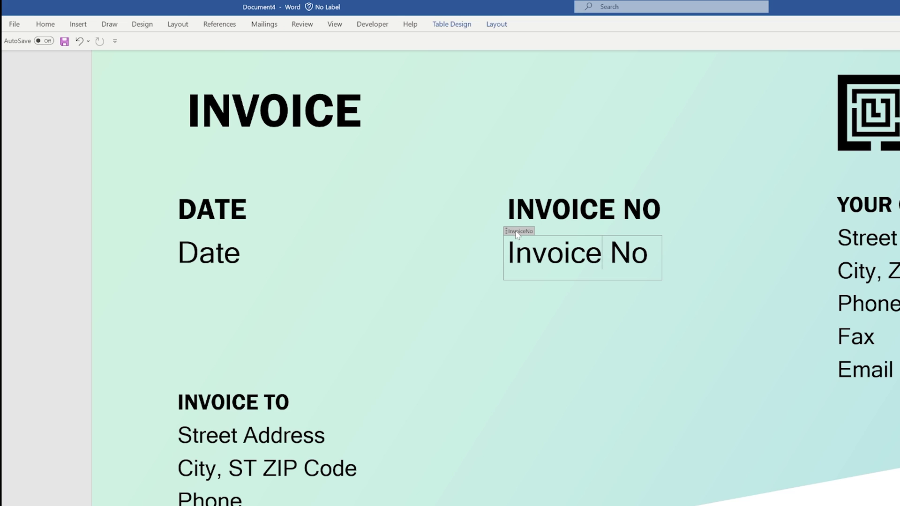
Step: Undo the last change and check the CityZip and Email content controls
{"action": "key", "text": "ctrl+z"}
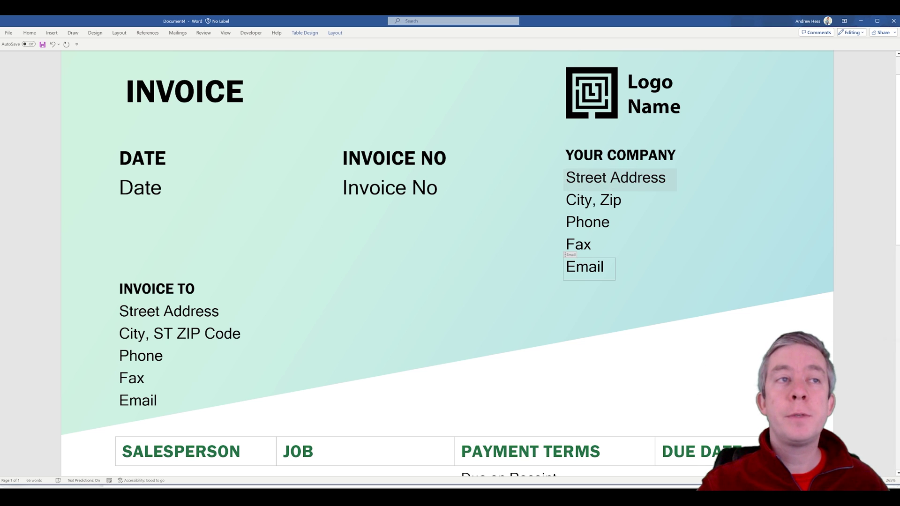
{"action": "left_click", "coordinate": [584, 199]}
{"action": "key", "text": "Down"}
{"action": "key", "text": "Down"}
{"action": "key", "text": "Down"}
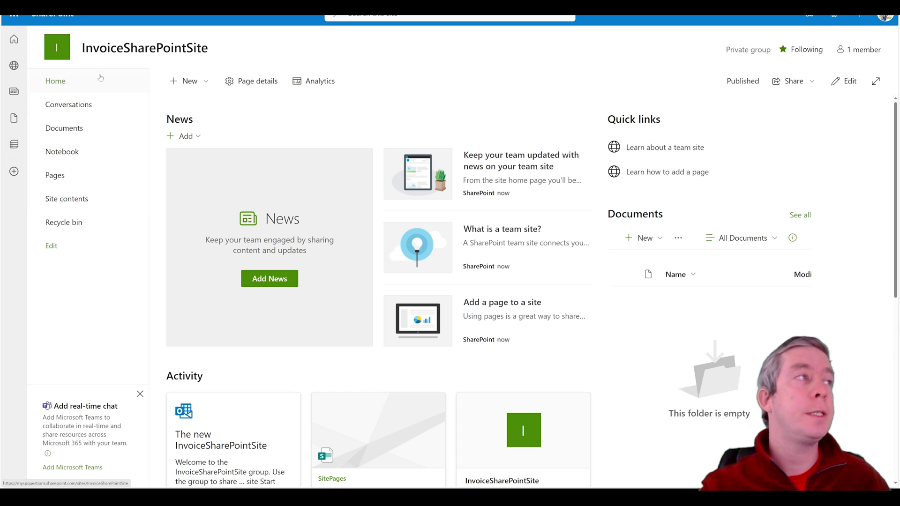
Step: Create a blank document library named Template from Site contents and open it
{"action": "left_click", "coordinate": [67, 201]}
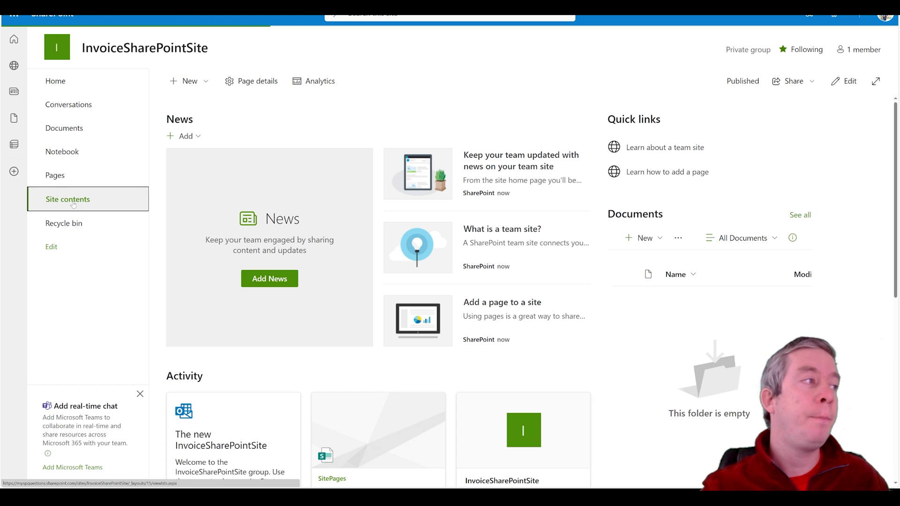
{"action": "left_click", "coordinate": [187, 81]}
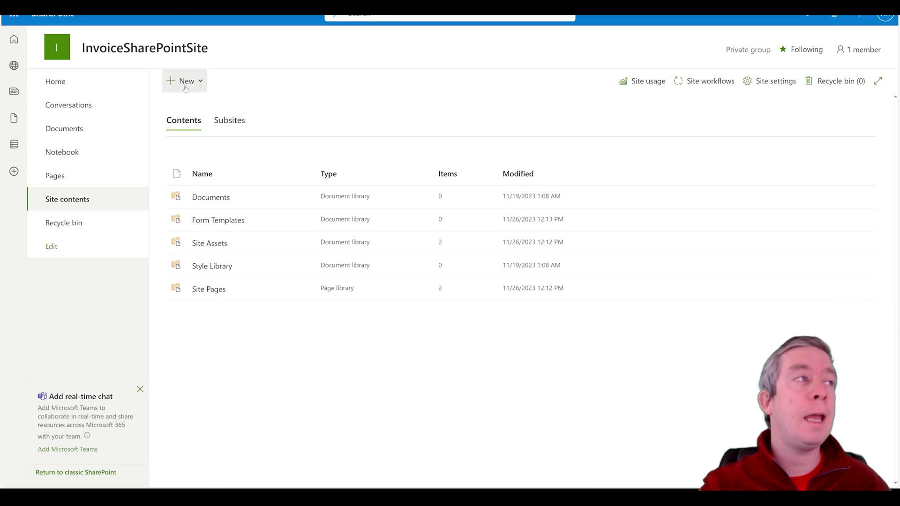
{"action": "left_click", "coordinate": [194, 145]}
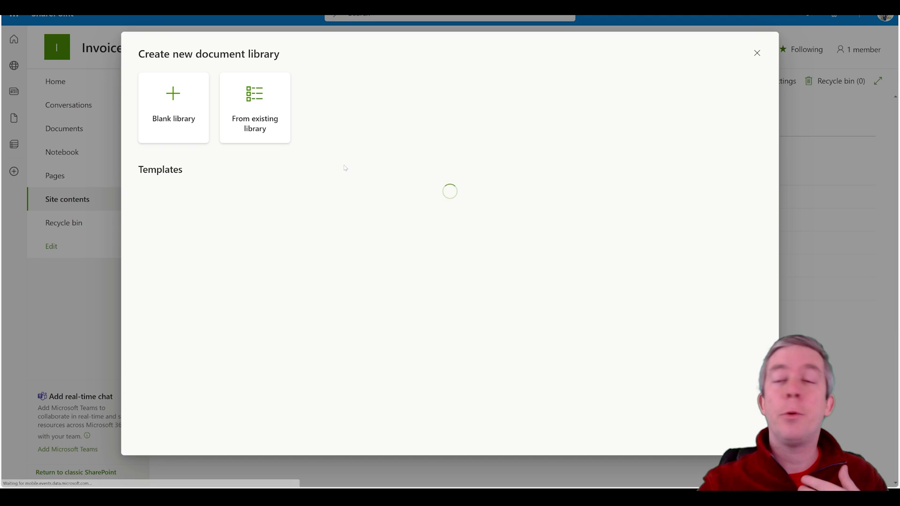
{"action": "left_click", "coordinate": [146, 114]}
{"action": "type", "text": "Template"}
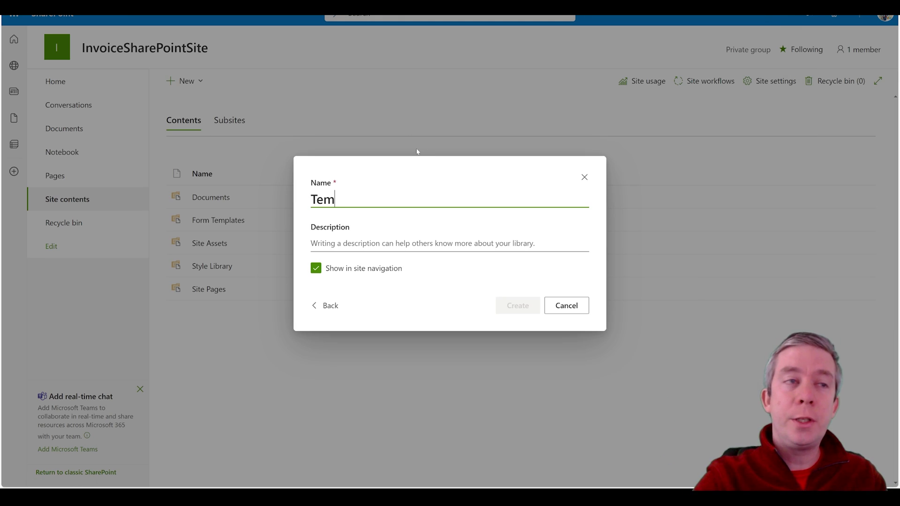
{"action": "left_click", "coordinate": [421, 249]}
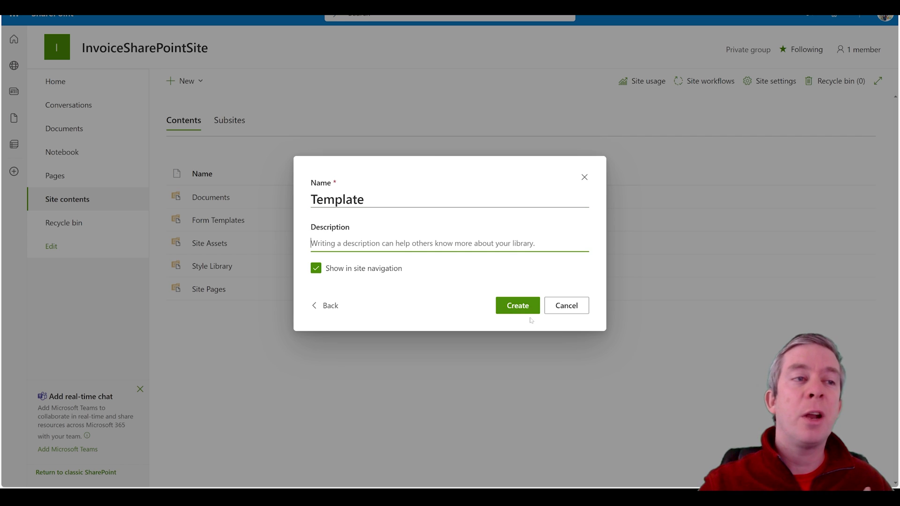
{"action": "left_click", "coordinate": [530, 311]}
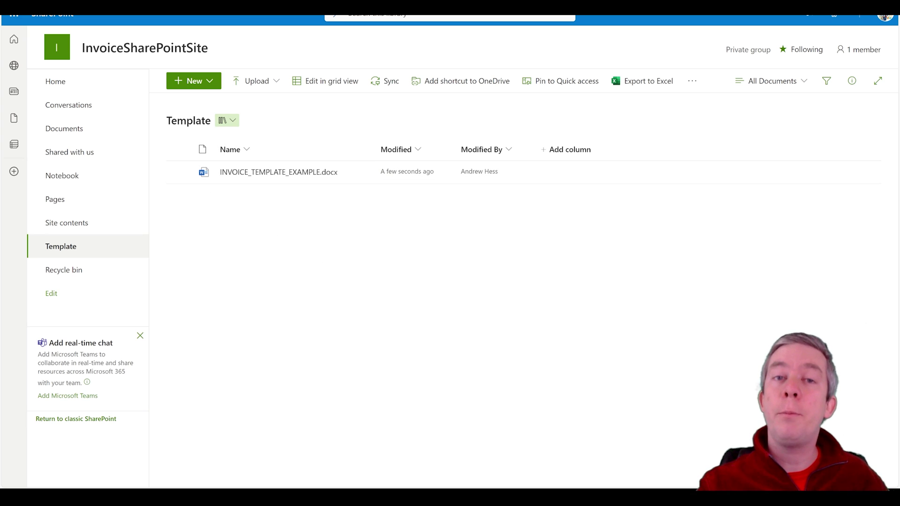
{"action": "left_click", "coordinate": [70, 254]}
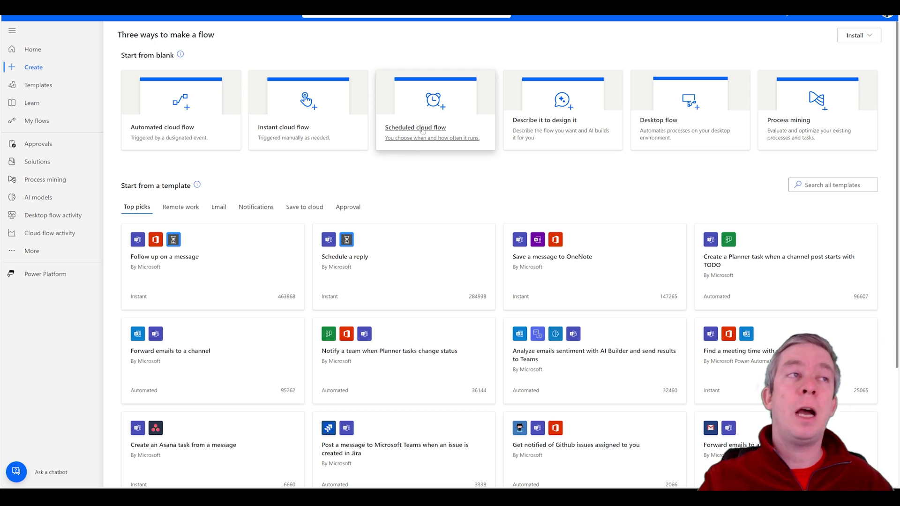
Step: Start a scheduled cloud flow named RunInvoiceOnMonday repeating every 1 week at 08:00 AM
{"action": "left_click", "coordinate": [423, 130]}
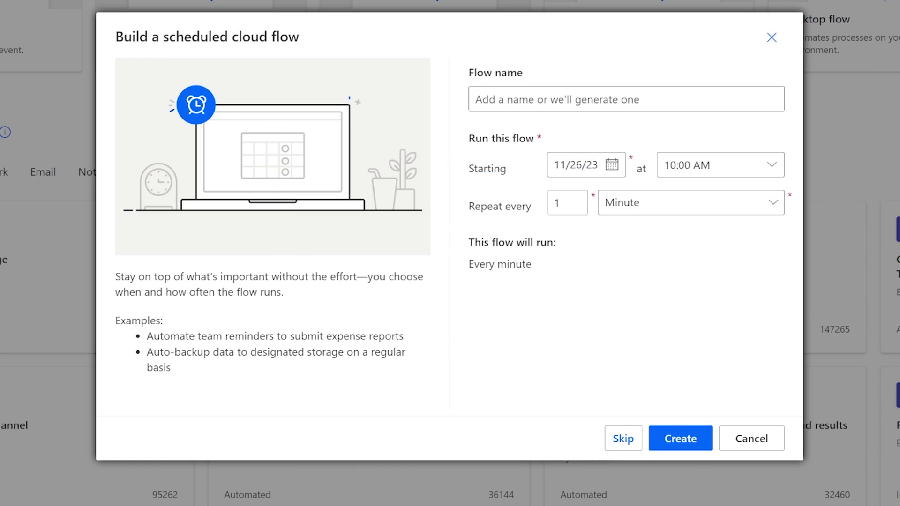
{"action": "left_click", "coordinate": [508, 155]}
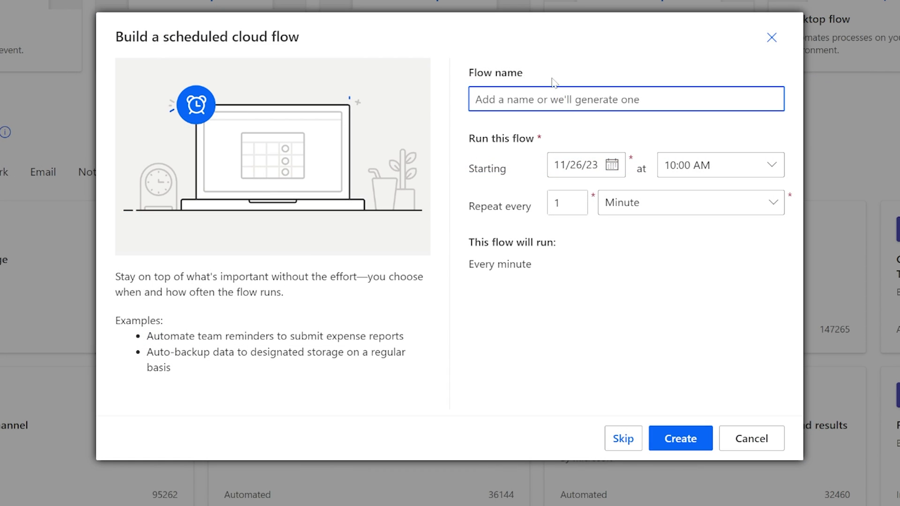
{"action": "type", "text": "RunInvoiceOn"}
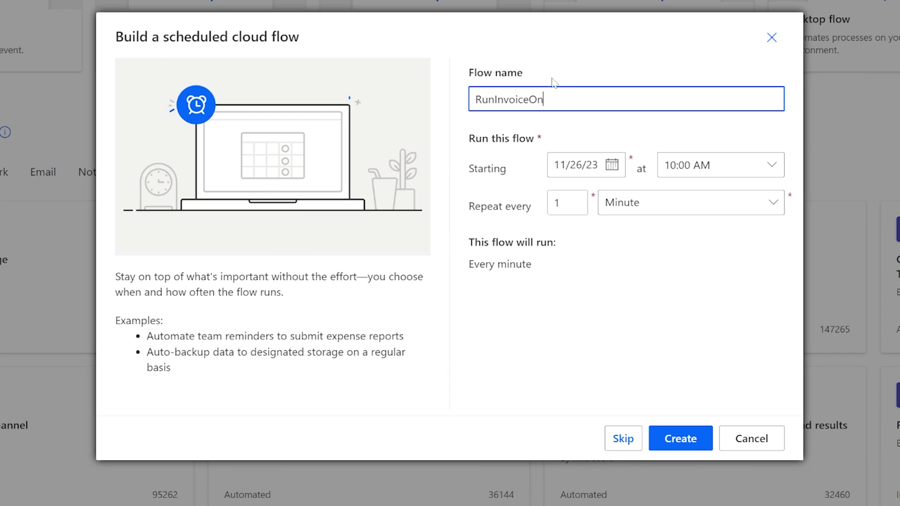
{"action": "type", "text": "Monday"}
{"action": "left_click", "coordinate": [618, 206]}
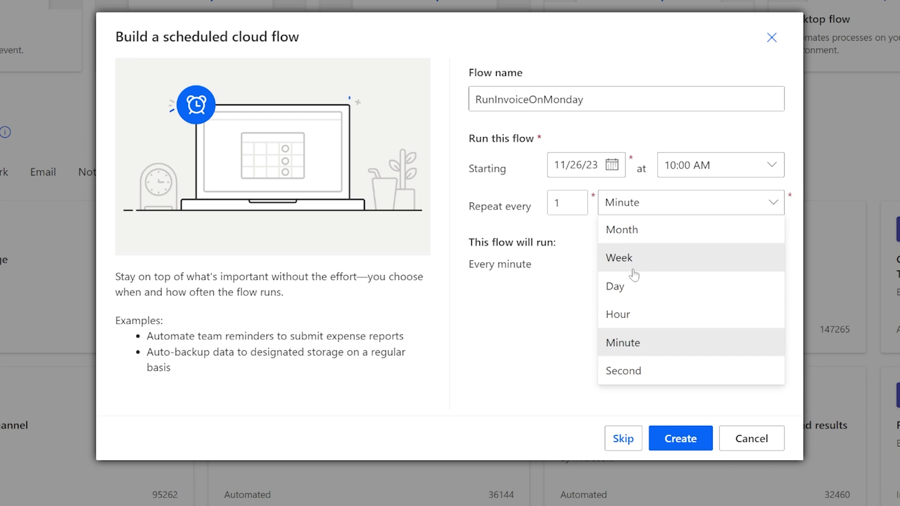
{"action": "left_click", "coordinate": [633, 271]}
{"action": "left_click", "coordinate": [772, 165]}
{"action": "scroll", "coordinate": [805, 197], "scroll_direction": "down", "scroll_amount": 1}
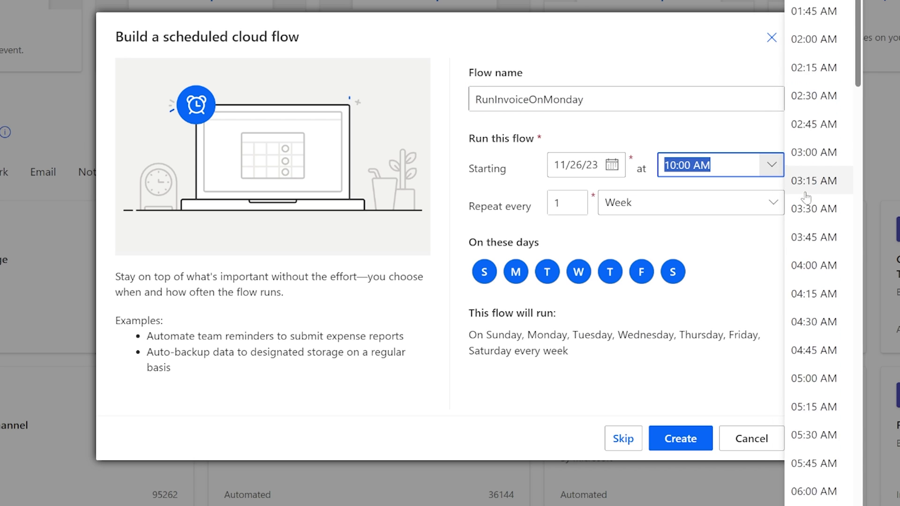
{"action": "scroll", "coordinate": [806, 197], "scroll_direction": "down", "scroll_amount": 10}
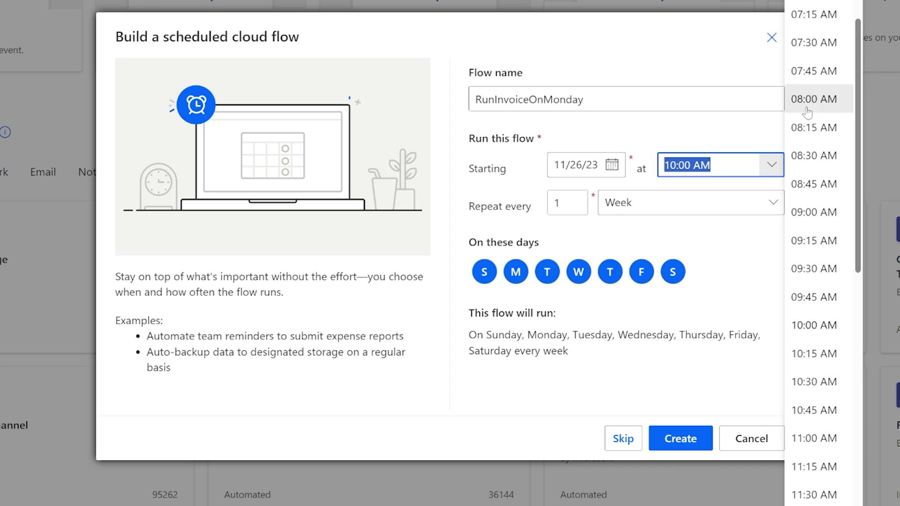
{"action": "left_click", "coordinate": [806, 111]}
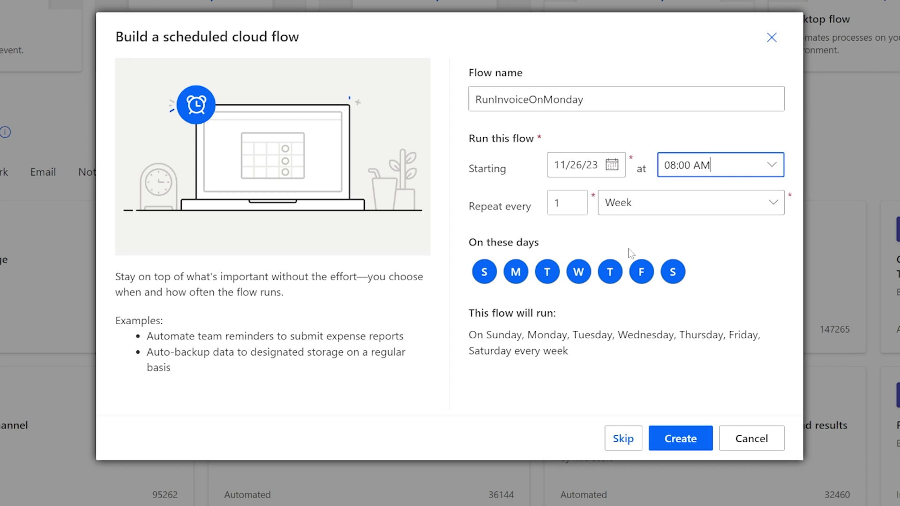
Step: Deselect every day except Monday and create the flow
{"action": "left_click", "coordinate": [484, 272]}
{"action": "left_click", "coordinate": [548, 272]}
{"action": "left_click", "coordinate": [578, 272]}
{"action": "left_click", "coordinate": [610, 272]}
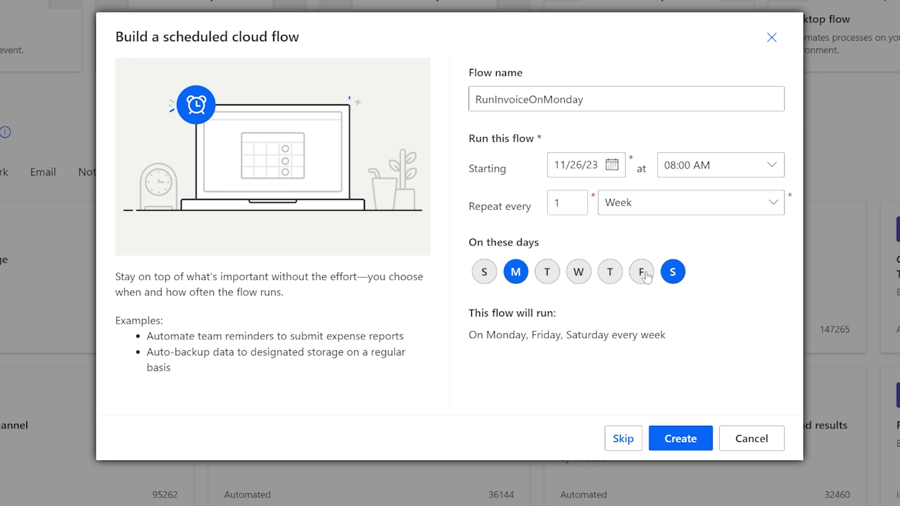
{"action": "left_click", "coordinate": [673, 272]}
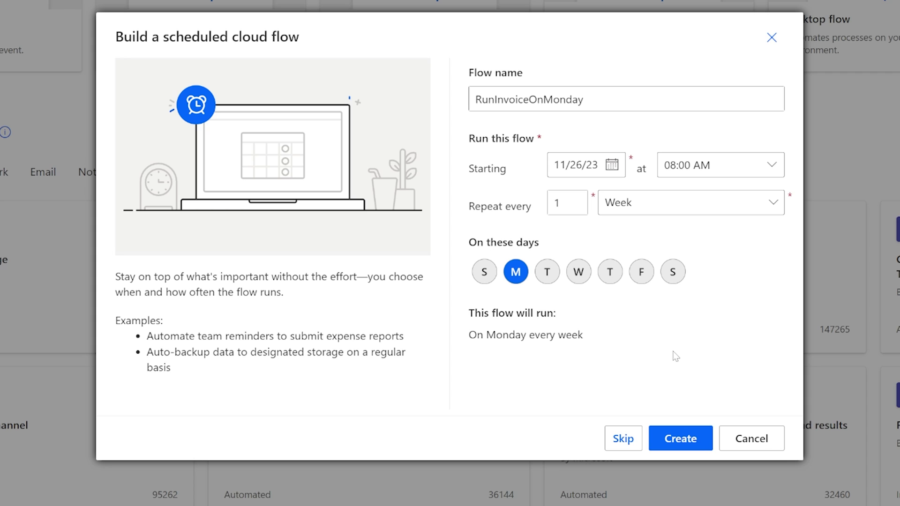
{"action": "left_click", "coordinate": [681, 440]}
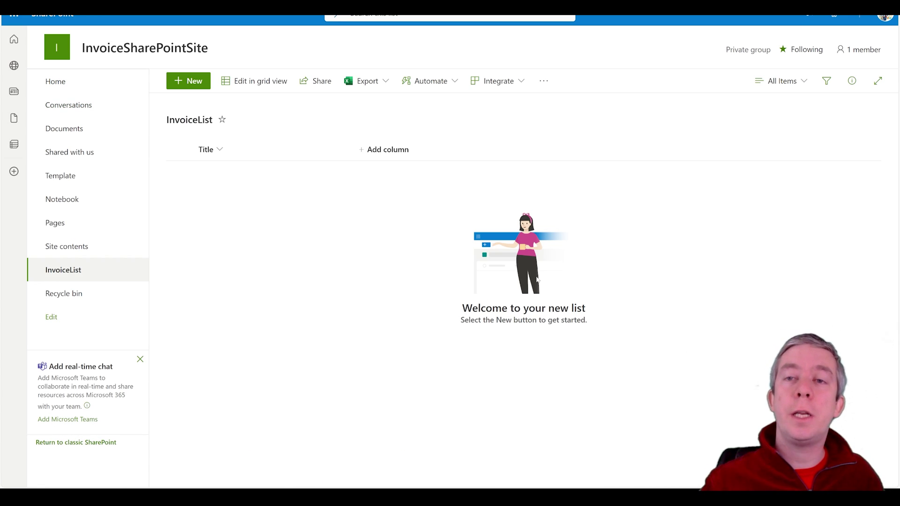
Step: Rename the list's Title column to InvoiceNo through its column settings and save
{"action": "left_click", "coordinate": [243, 155]}
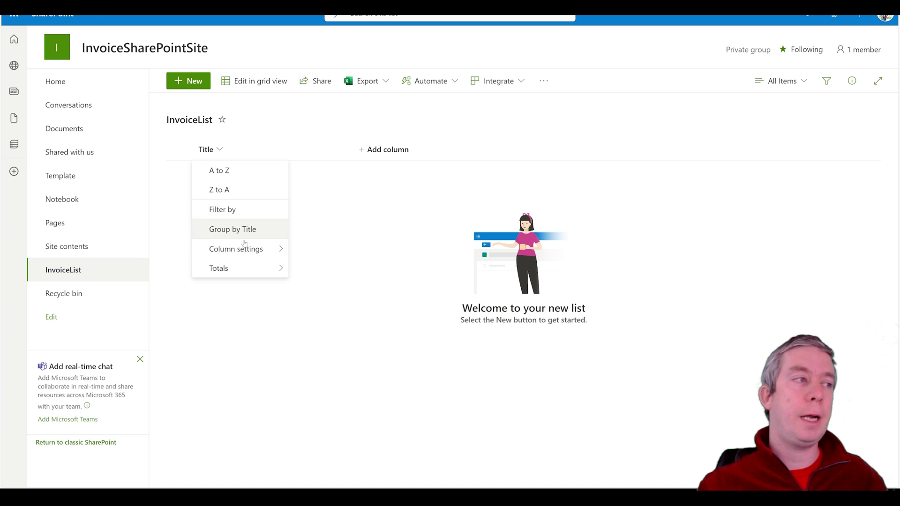
{"action": "mouse_move", "coordinate": [245, 253]}
{"action": "left_click", "coordinate": [306, 250]}
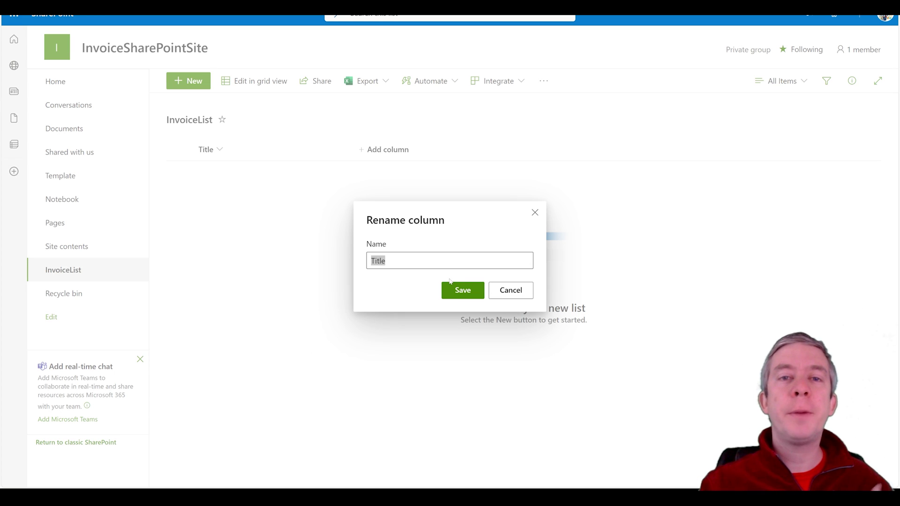
{"action": "key", "text": "BackSpace"}
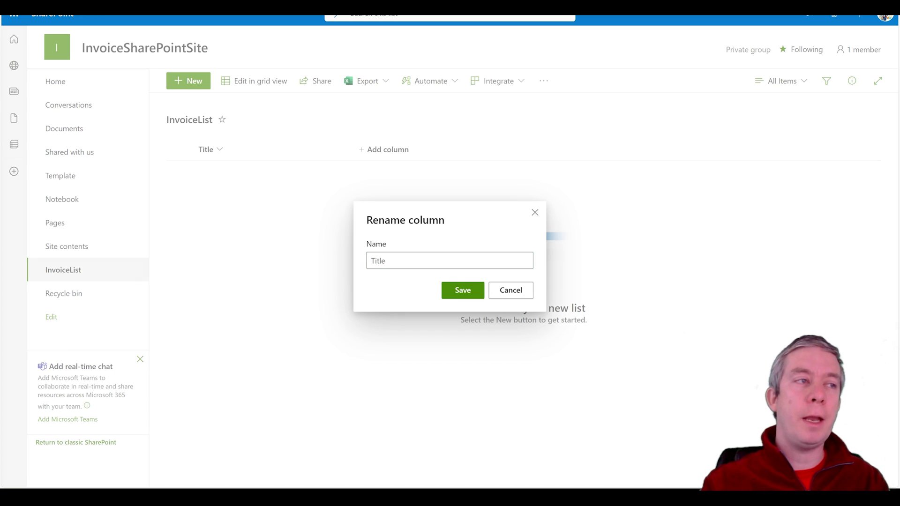
{"action": "key", "text": "Escape"}
{"action": "left_click", "coordinate": [239, 151]}
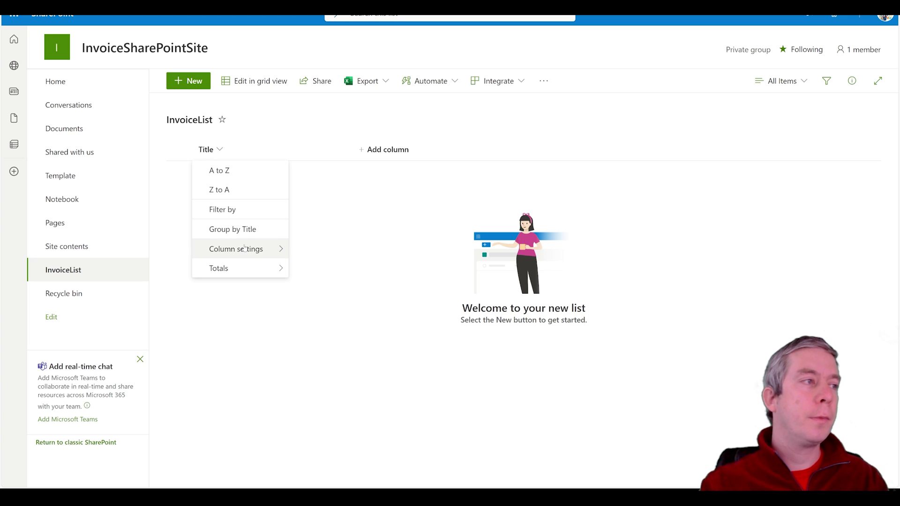
{"action": "mouse_move", "coordinate": [253, 249]}
{"action": "left_click", "coordinate": [340, 257]}
{"action": "type", "text": "InvoiceNo"}
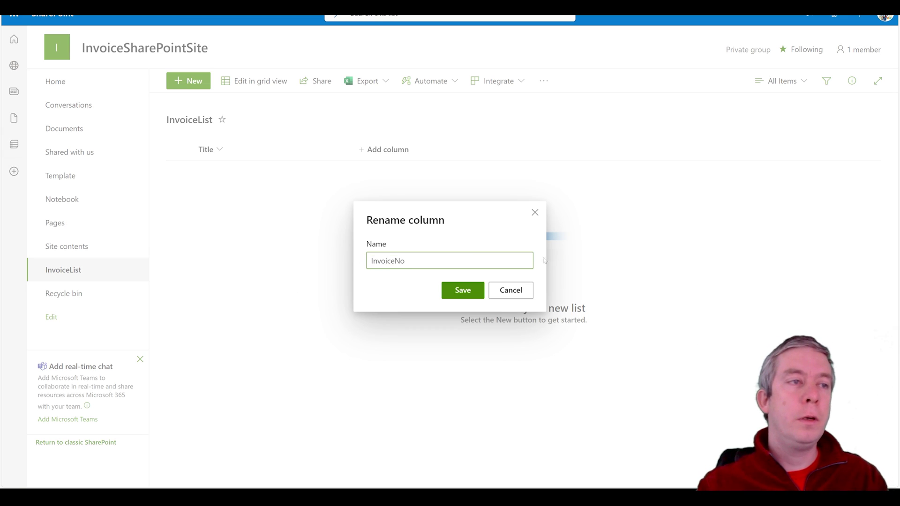
{"action": "left_click", "coordinate": [472, 290]}
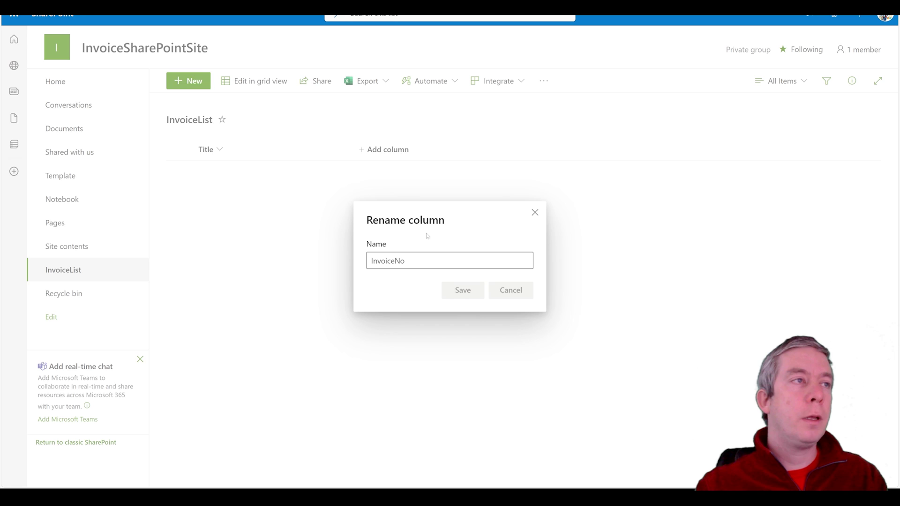
Step: Add a Date and time column named InvoiceDate
{"action": "left_click", "coordinate": [383, 145]}
{"action": "left_click", "coordinate": [570, 231]}
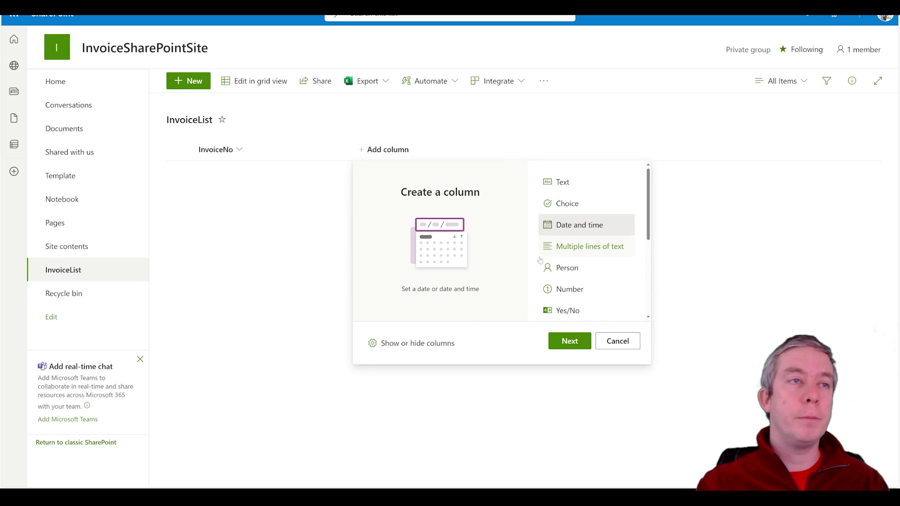
{"action": "left_click", "coordinate": [570, 341]}
{"action": "type", "text": "D"}
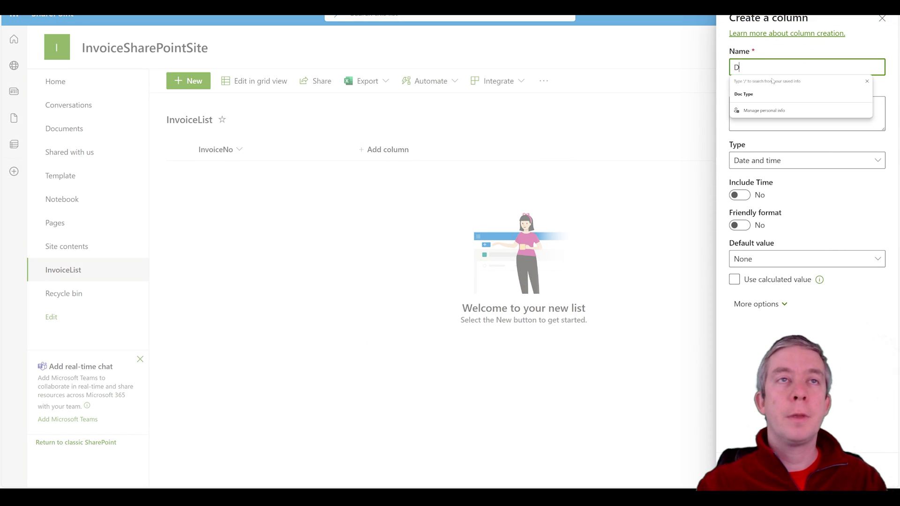
{"action": "type", "text": "ate"}
{"action": "key", "text": "ctrl+a"}
{"action": "type", "text": "Inv"}
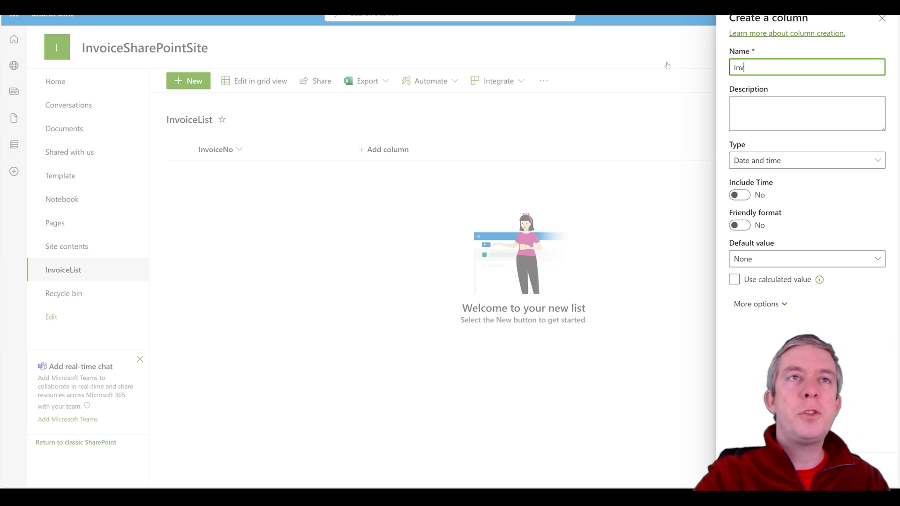
{"action": "type", "text": "oiceDate"}
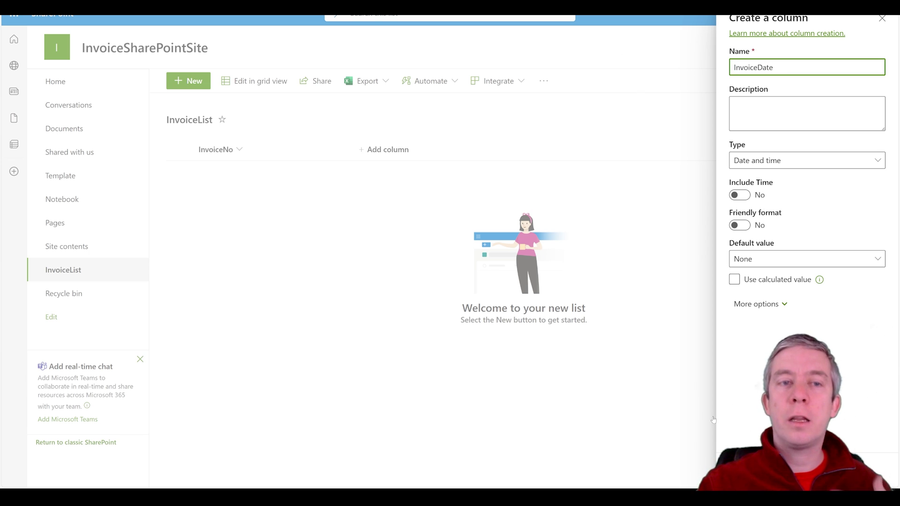
{"action": "key", "text": "Return"}
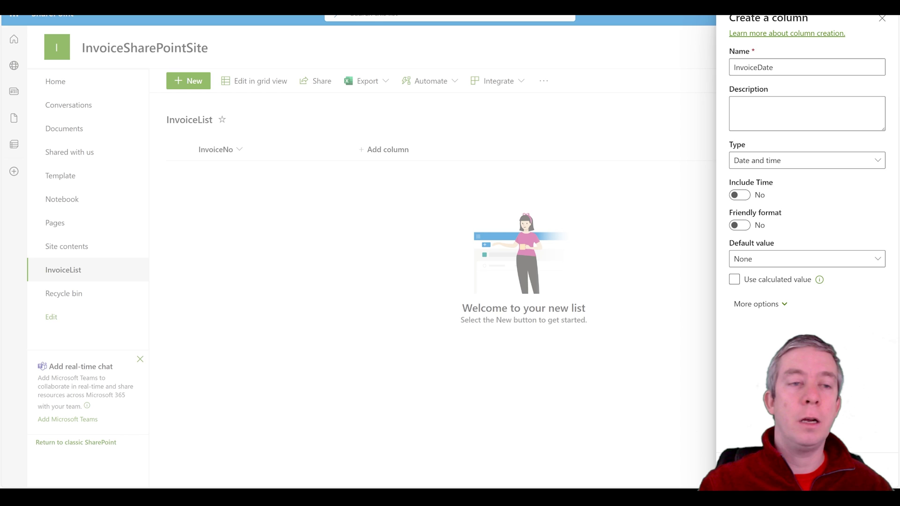
Step: Add a single line of text column named StreetAddress
{"action": "left_click", "coordinate": [474, 143]}
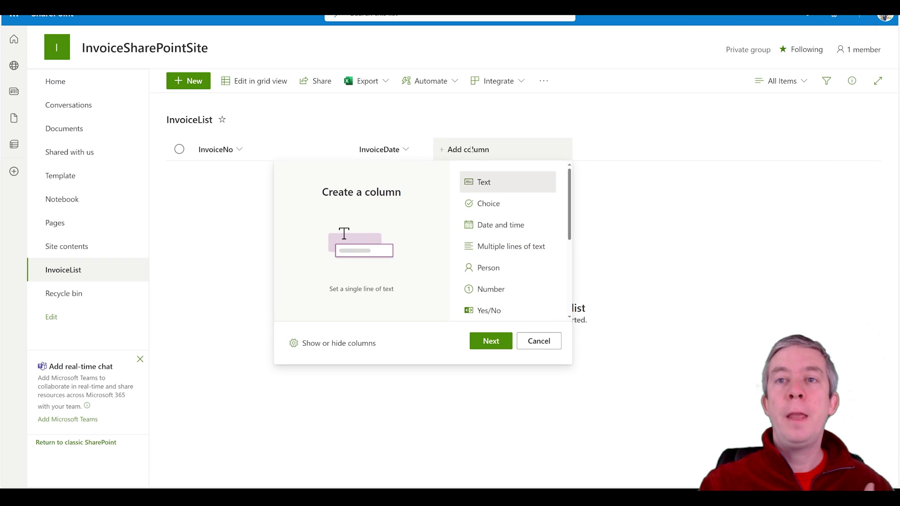
{"action": "left_click", "coordinate": [491, 341]}
{"action": "type", "text": "STre"}
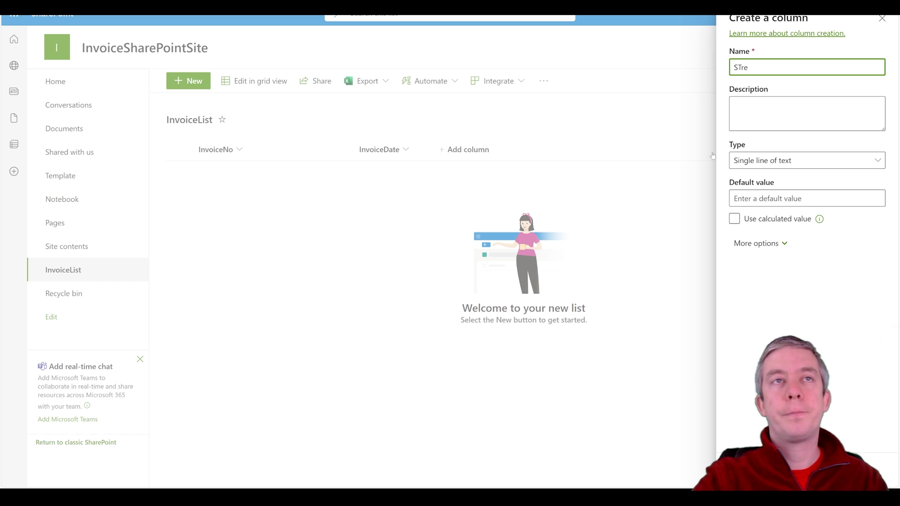
{"action": "key", "text": "BackSpace"}
{"action": "key", "text": "BackSpace"}
{"action": "key", "text": "BackSpace"}
{"action": "type", "text": "treetAd"}
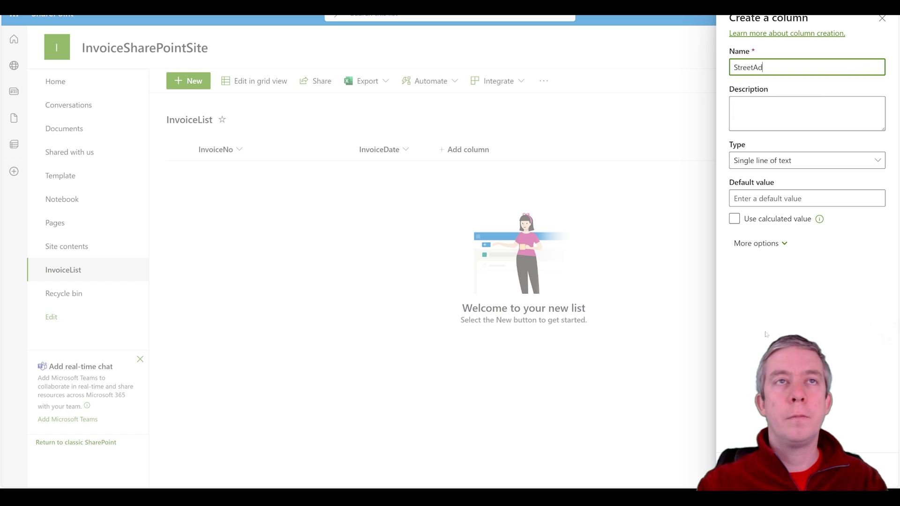
{"action": "type", "text": "dress"}
{"action": "key", "text": "Return"}
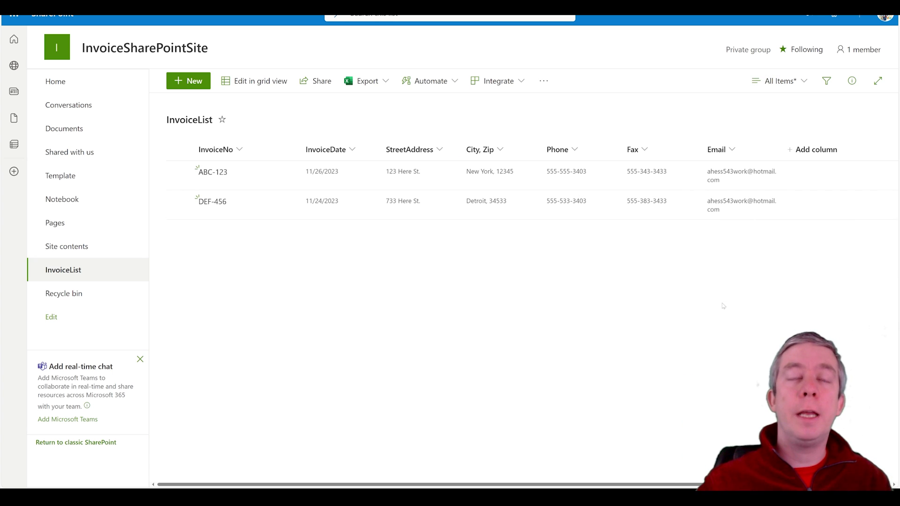
Step: Add a Choice column named Completed with choices Complete and Not Complete, removing the third choice
{"action": "left_click", "coordinate": [802, 150]}
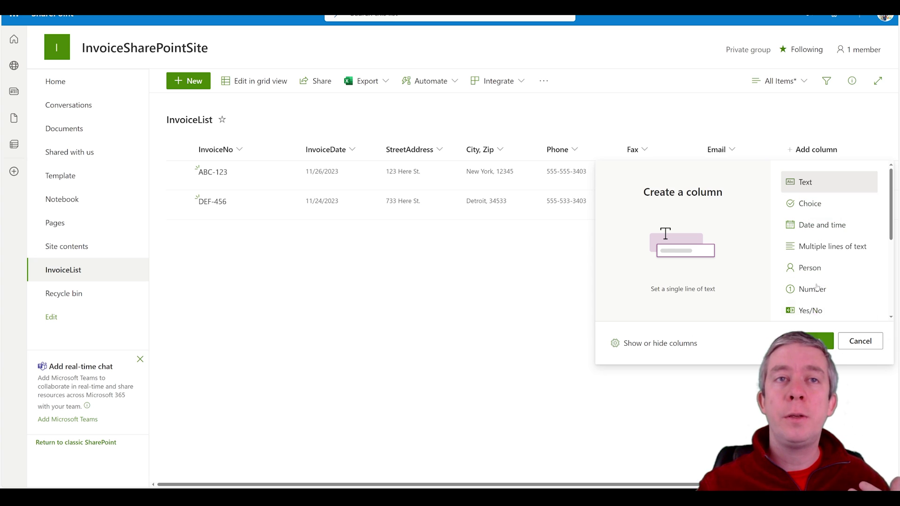
{"action": "left_click", "coordinate": [809, 204]}
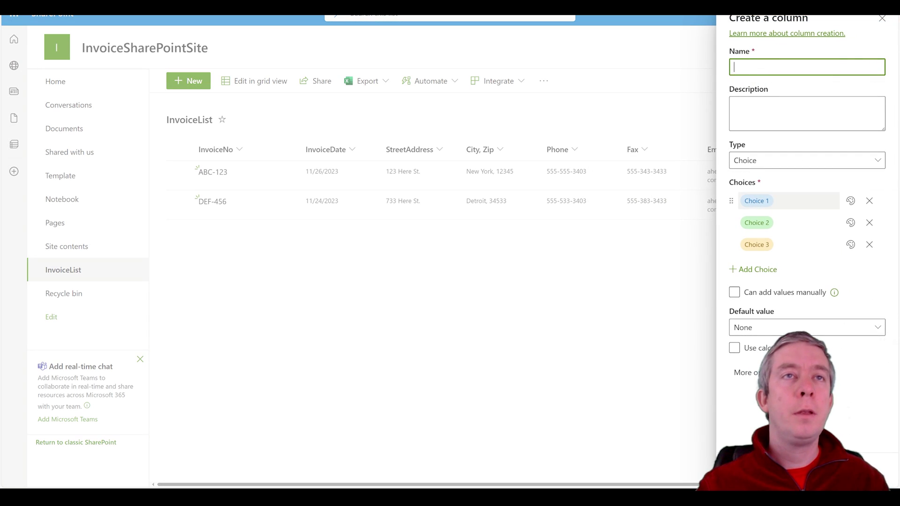
{"action": "type", "text": "Completed"}
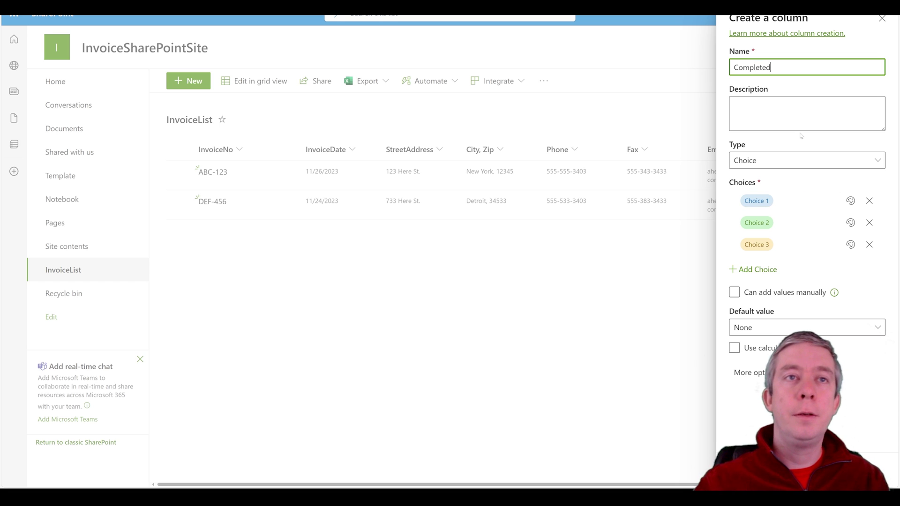
{"action": "left_click", "coordinate": [751, 192]}
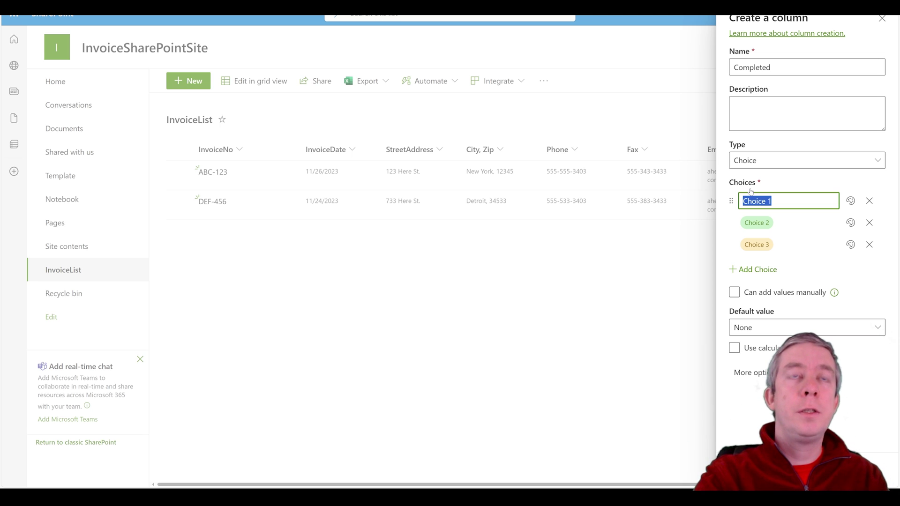
{"action": "type", "text": "Complete"}
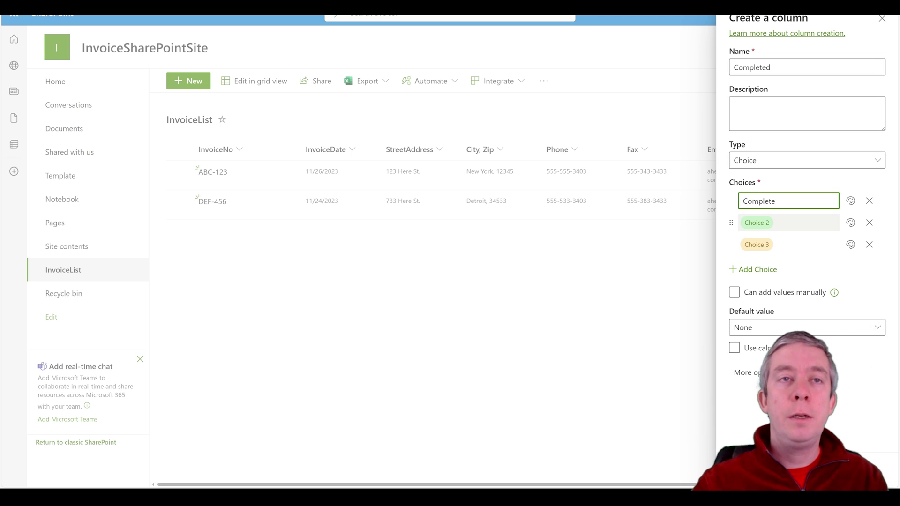
{"action": "left_click", "coordinate": [760, 223]}
{"action": "type", "text": "Not"}
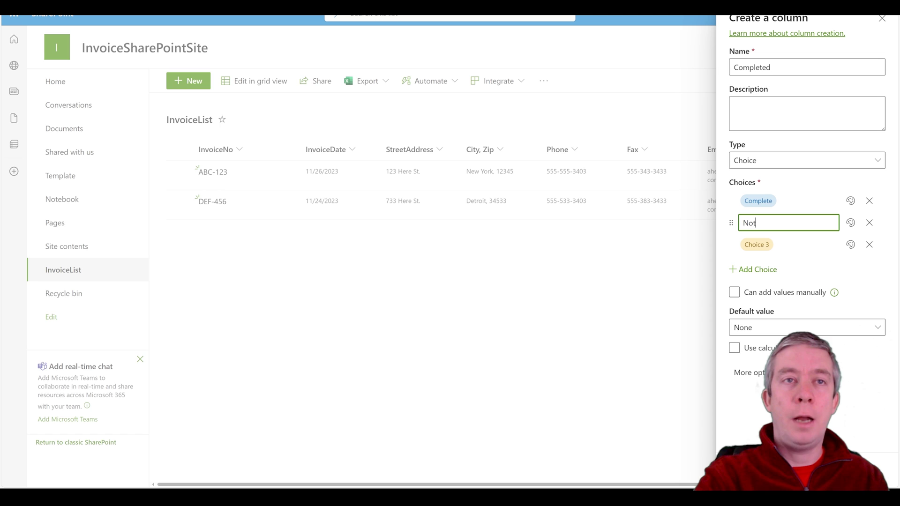
{"action": "type", "text": " Complete"}
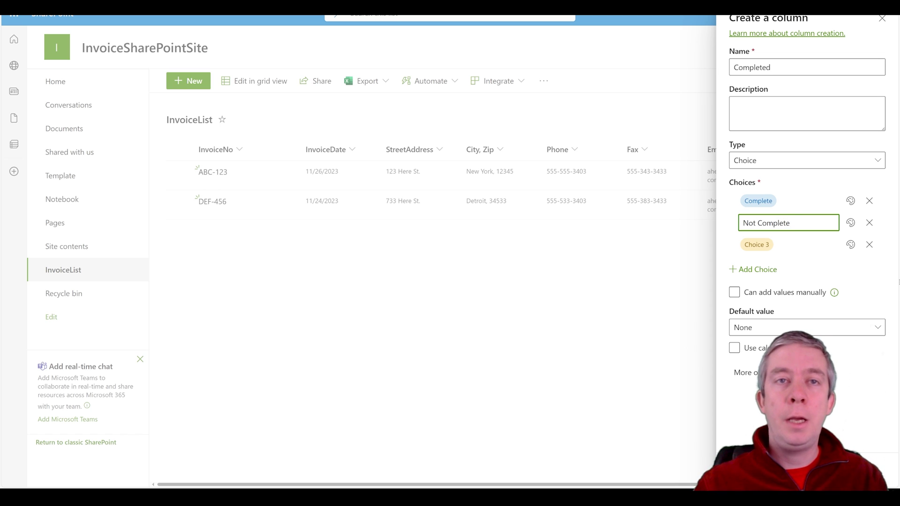
{"action": "left_click", "coordinate": [871, 244]}
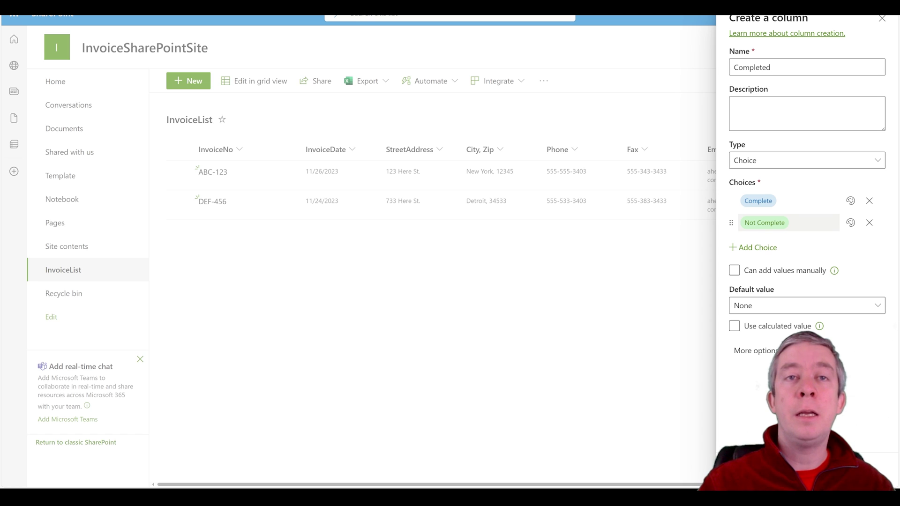
Step: Move Not Complete to the top, make it the default value, and save the column
{"action": "left_click_drag", "start_coordinate": [736, 225], "coordinate": [732, 201]}
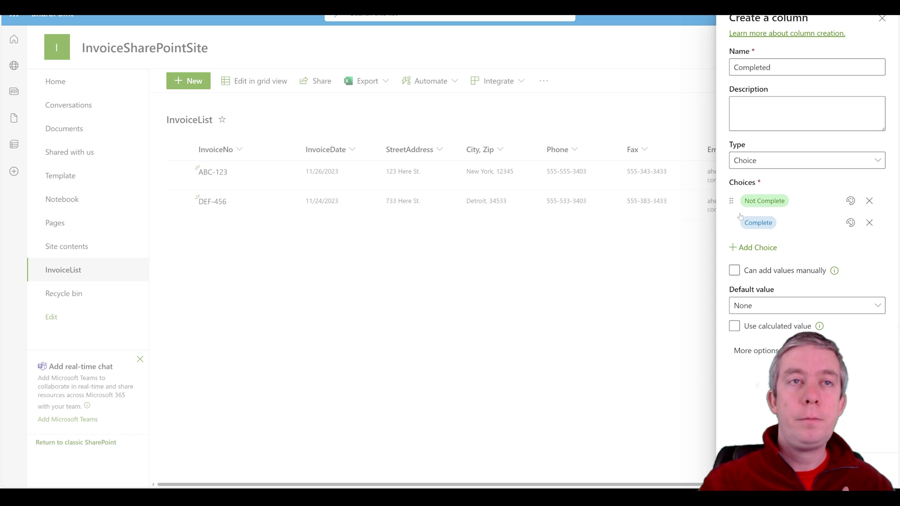
{"action": "left_click", "coordinate": [794, 306]}
{"action": "left_click", "coordinate": [755, 344]}
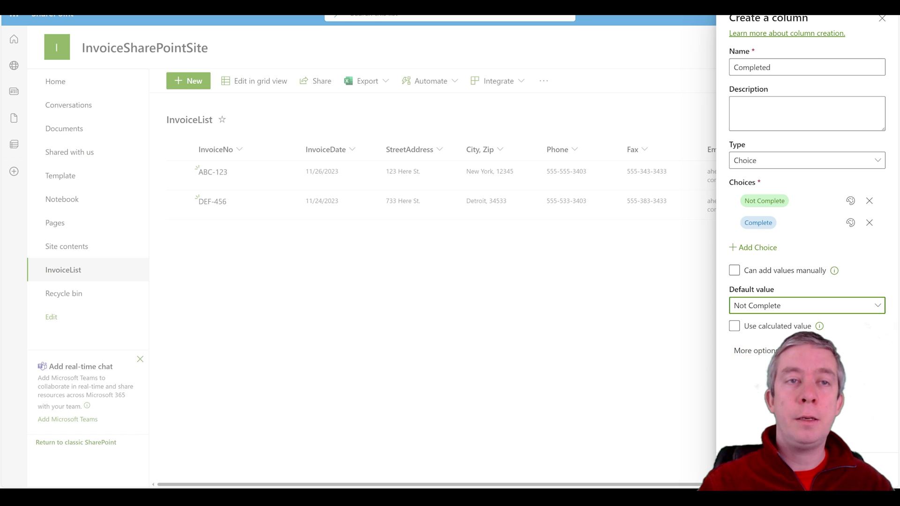
{"action": "left_click", "coordinate": [746, 471]}
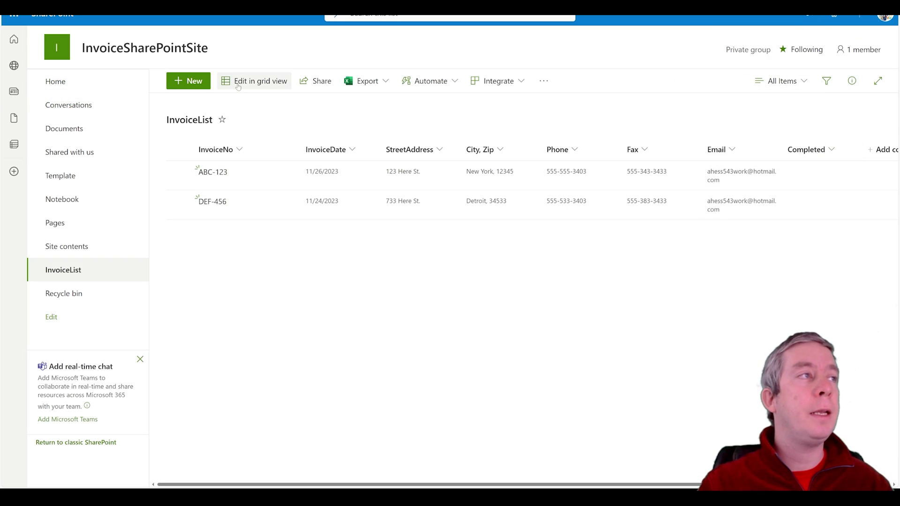
Step: In grid view, set the Completed value of ABC-123 and DEF-456 to Not Complete
{"action": "left_click", "coordinate": [254, 80]}
{"action": "left_click", "coordinate": [751, 178]}
{"action": "left_click", "coordinate": [750, 178]}
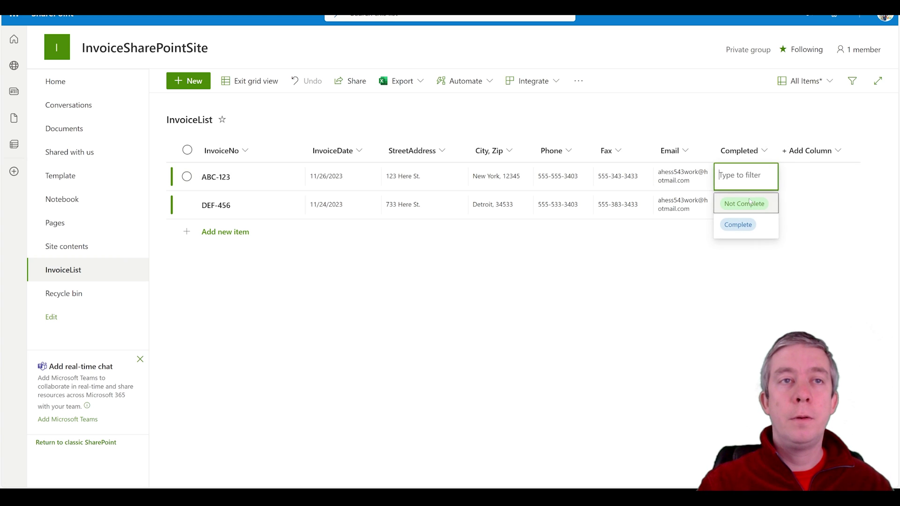
{"action": "key", "text": "Return"}
{"action": "key", "text": "Return"}
{"action": "key", "text": "Return"}
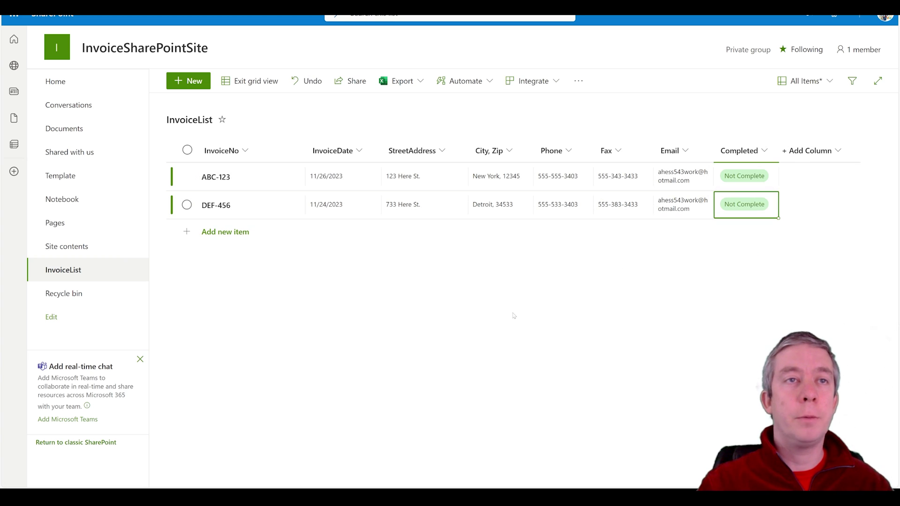
{"action": "left_click", "coordinate": [276, 81]}
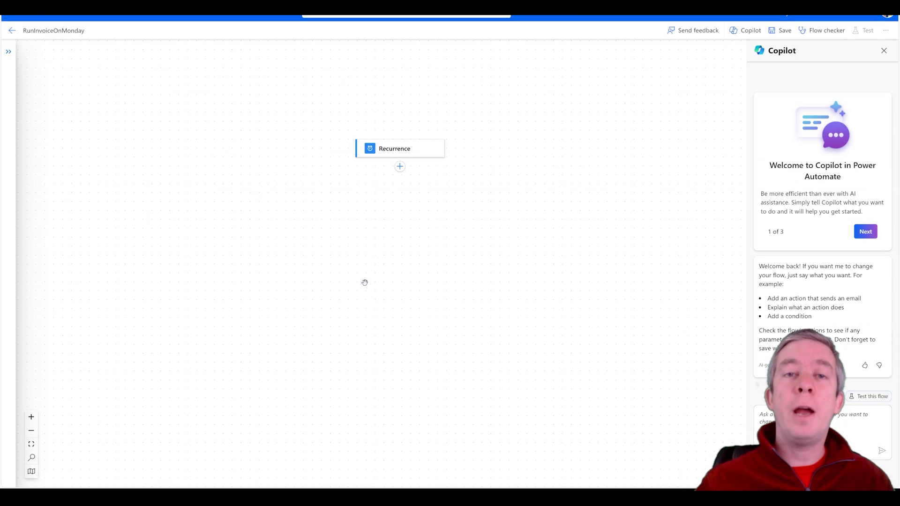
Step: Add the Word Online (Business) 'Populate a Microsoft Word template' action right after Recurrence
{"action": "left_click", "coordinate": [396, 151]}
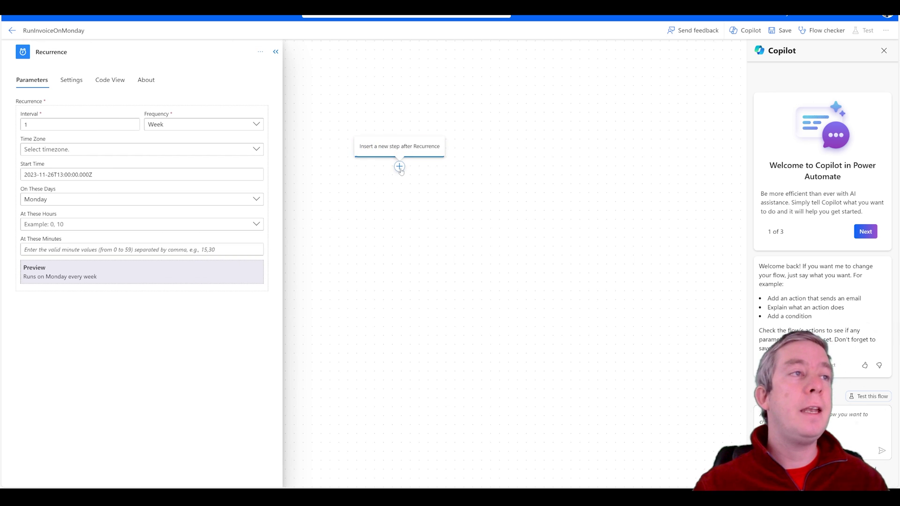
{"action": "left_click", "coordinate": [400, 167]}
{"action": "left_click", "coordinate": [390, 186]}
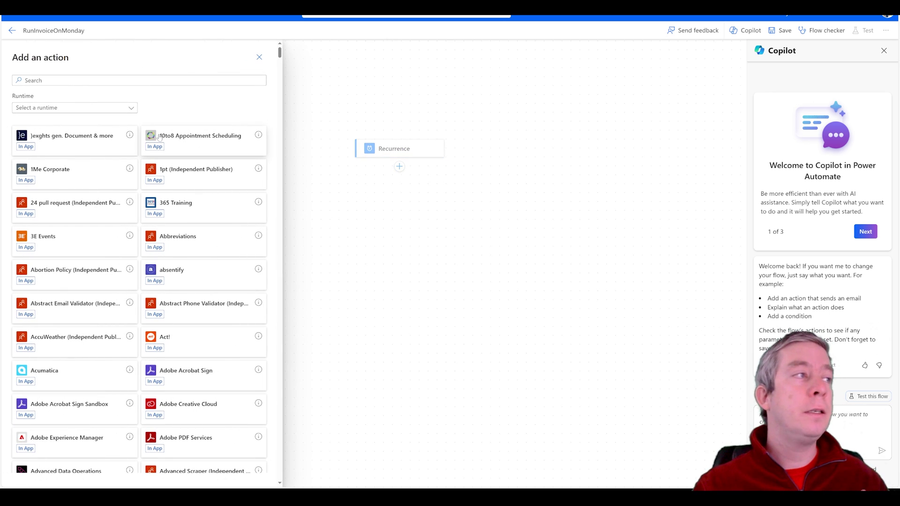
{"action": "type", "text": "word"}
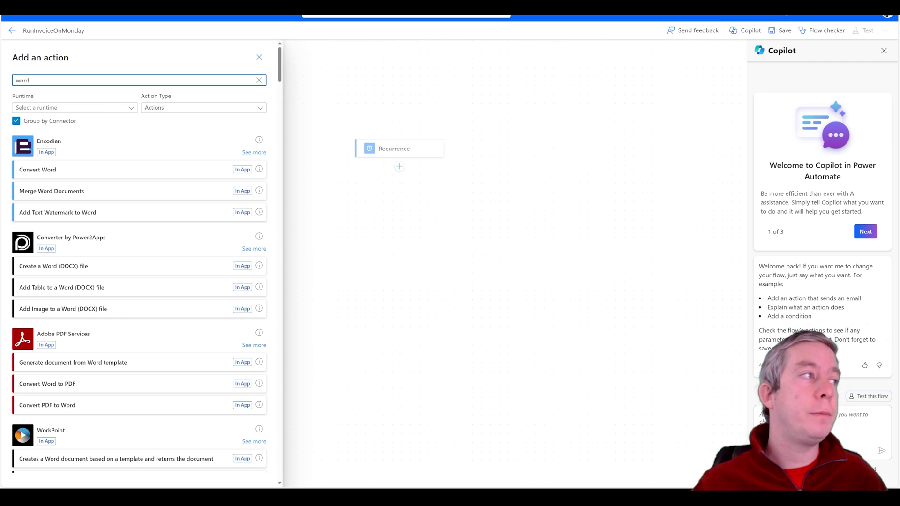
{"action": "scroll", "coordinate": [140, 300], "scroll_direction": "down", "scroll_amount": 7}
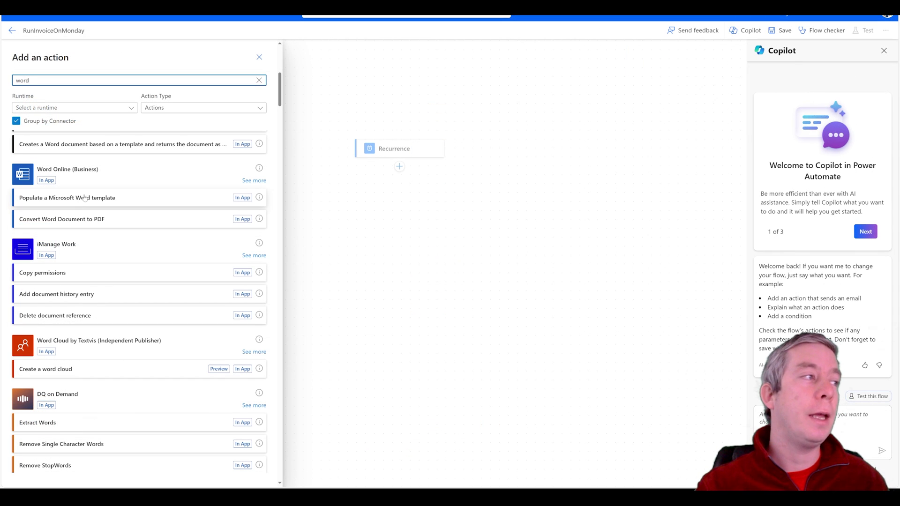
{"action": "left_click", "coordinate": [84, 198]}
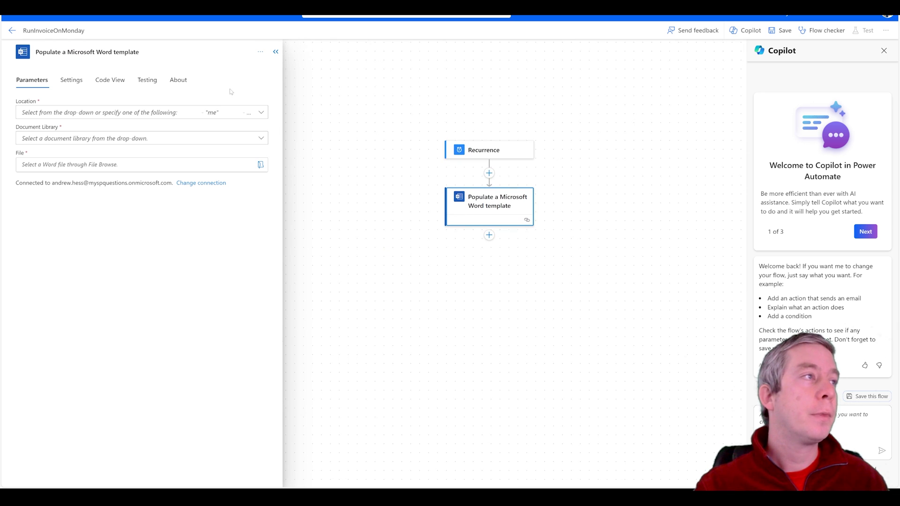
Step: Copy the InvoiceSharePointSite URL from SharePoint's address bar and paste it into Location
{"action": "left_click", "coordinate": [259, 113]}
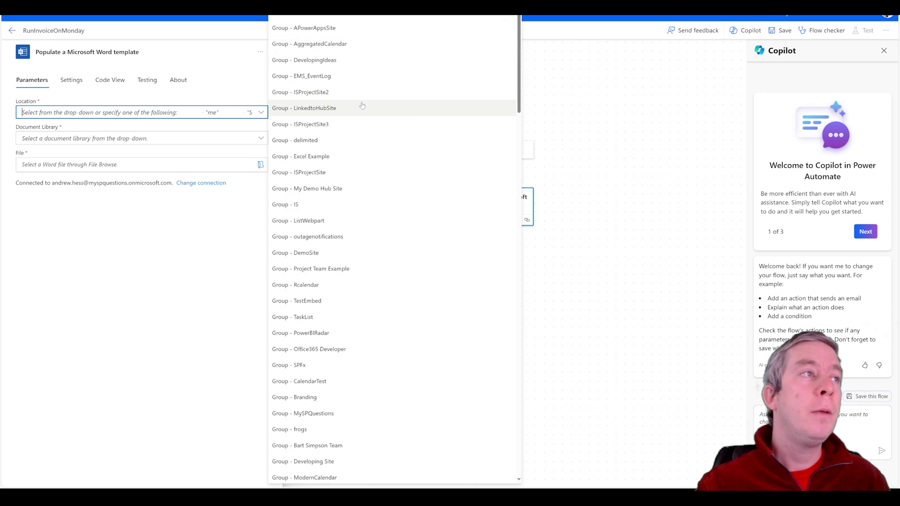
{"action": "scroll", "coordinate": [361, 101], "scroll_direction": "down", "scroll_amount": 10}
{"action": "scroll", "coordinate": [366, 81], "scroll_direction": "up", "scroll_amount": 15}
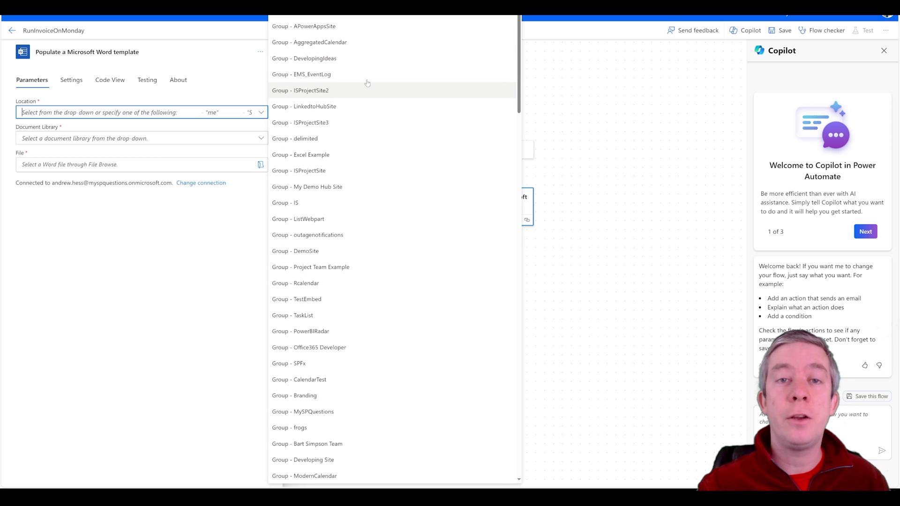
{"action": "scroll", "coordinate": [335, 128], "scroll_direction": "down", "scroll_amount": 20}
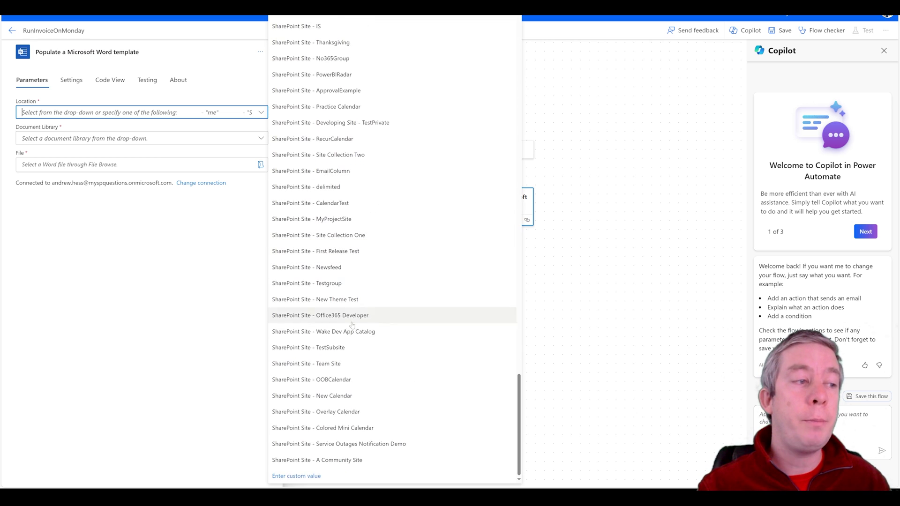
{"action": "left_click", "coordinate": [303, 475]}
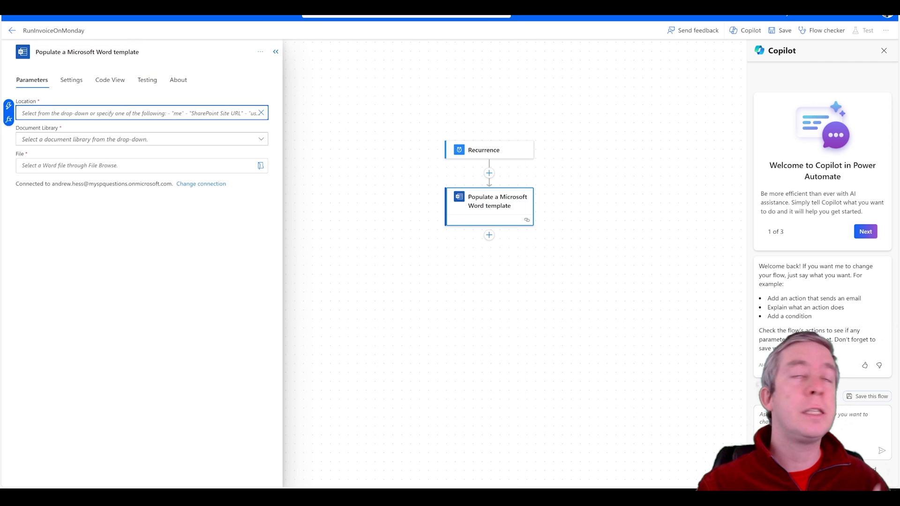
{"action": "key", "text": "alt+Tab"}
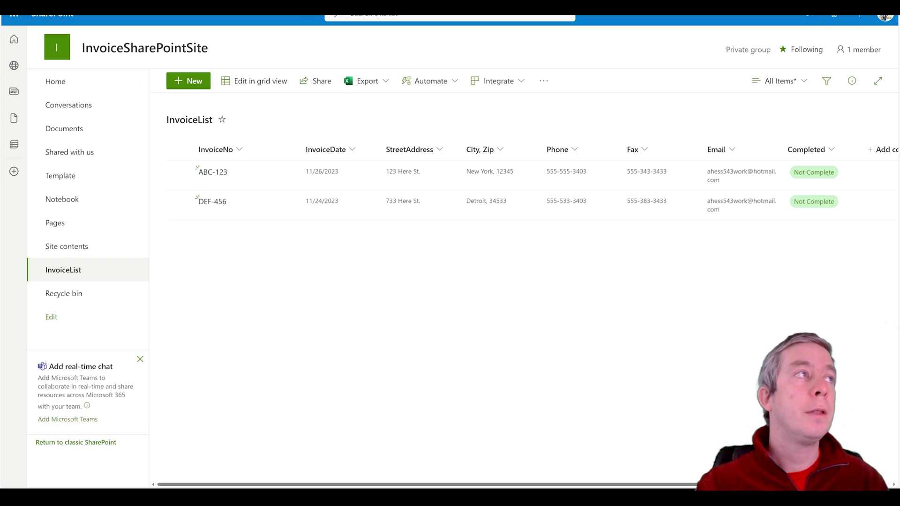
{"action": "key", "text": "ctrl+l"}
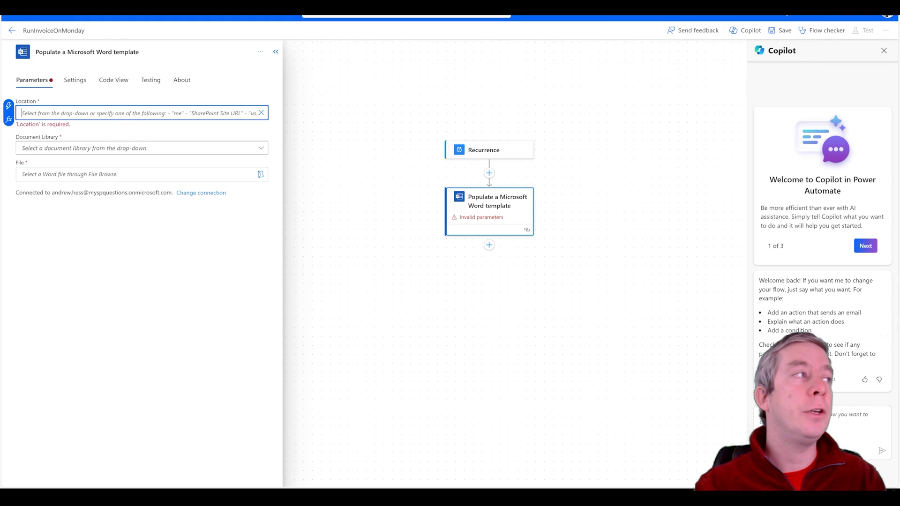
{"action": "type", "text": "https://myspquestions.sharepoint.com/sites/InvoiceSharePointSite"}
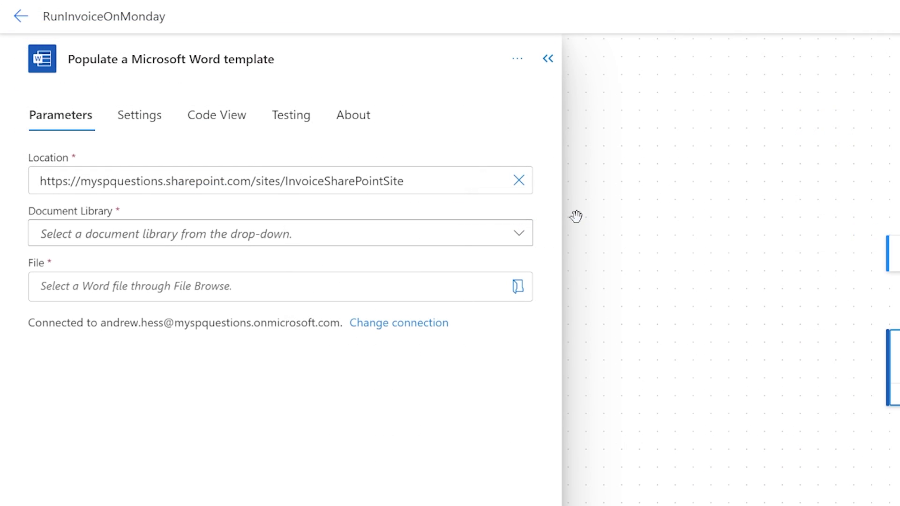
{"action": "left_click", "coordinate": [520, 180]}
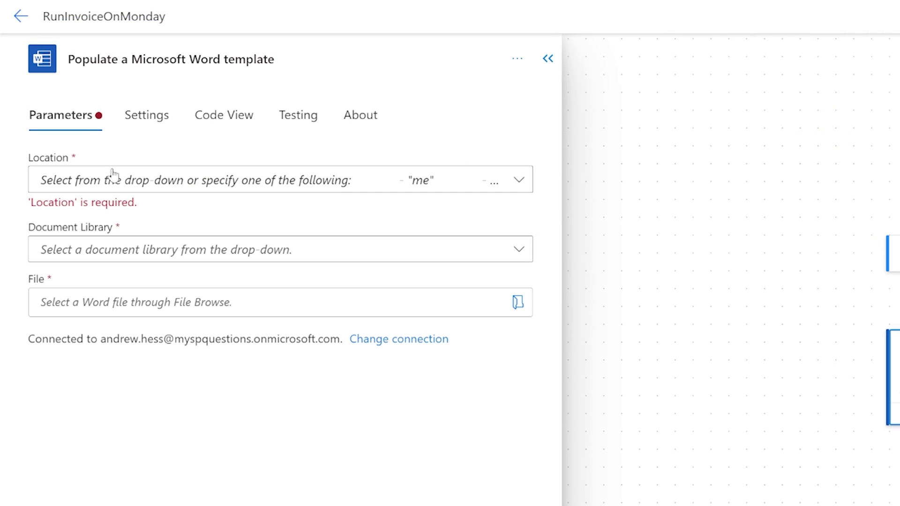
{"action": "left_click", "coordinate": [128, 181]}
{"action": "type", "text": "https://myspquestions.sharepoint.com/sites/InvoiceSharePointSite"}
{"action": "key", "text": "Return"}
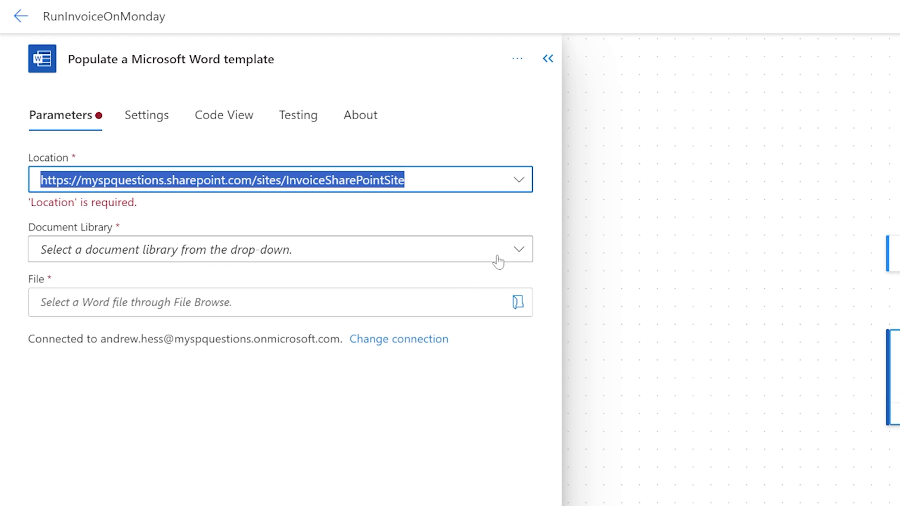
Step: Re-enter the site URL in Location as a custom value
{"action": "left_click", "coordinate": [517, 260]}
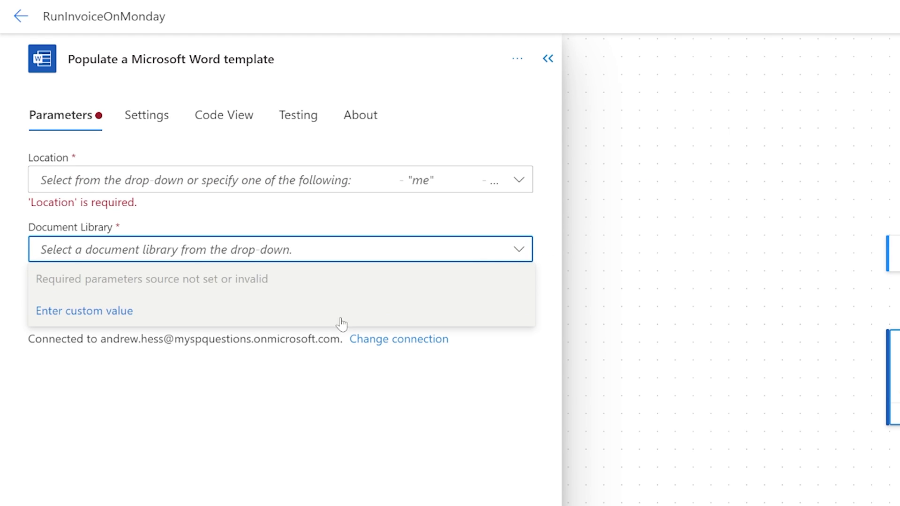
{"action": "left_click", "coordinate": [519, 180]}
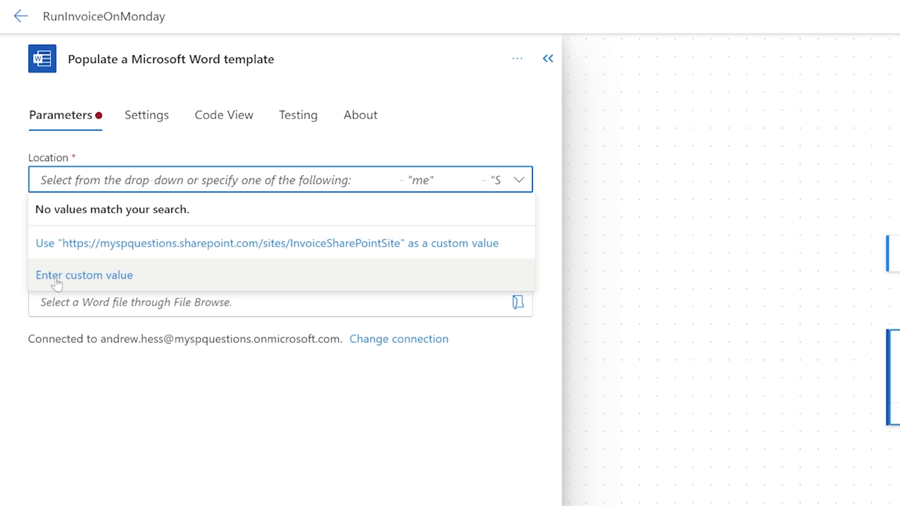
{"action": "left_click", "coordinate": [72, 277]}
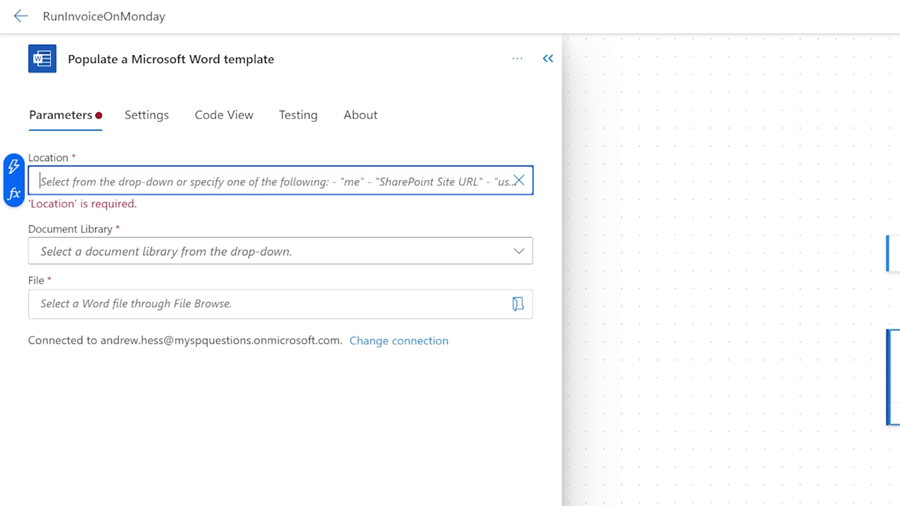
{"action": "type", "text": "https://myspquestions.sharepoint.com/sites/InvoiceSharePointSite"}
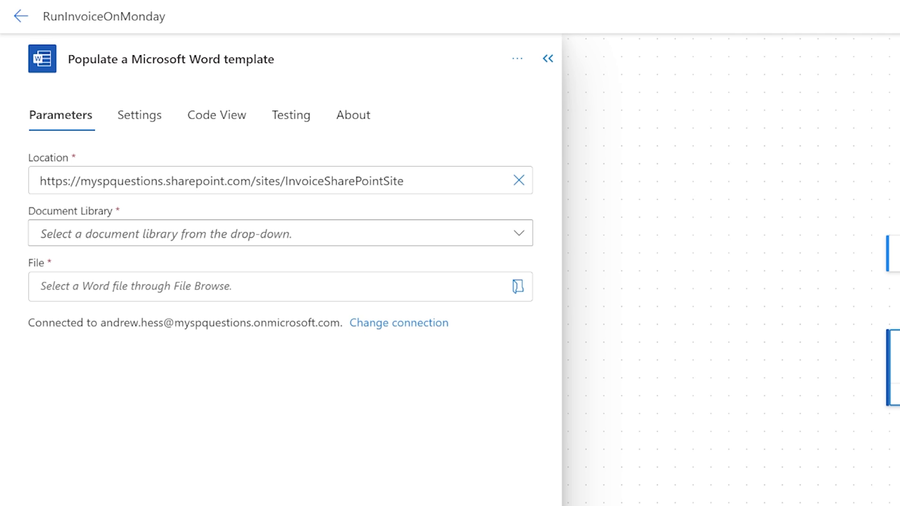
{"action": "left_click", "coordinate": [518, 233]}
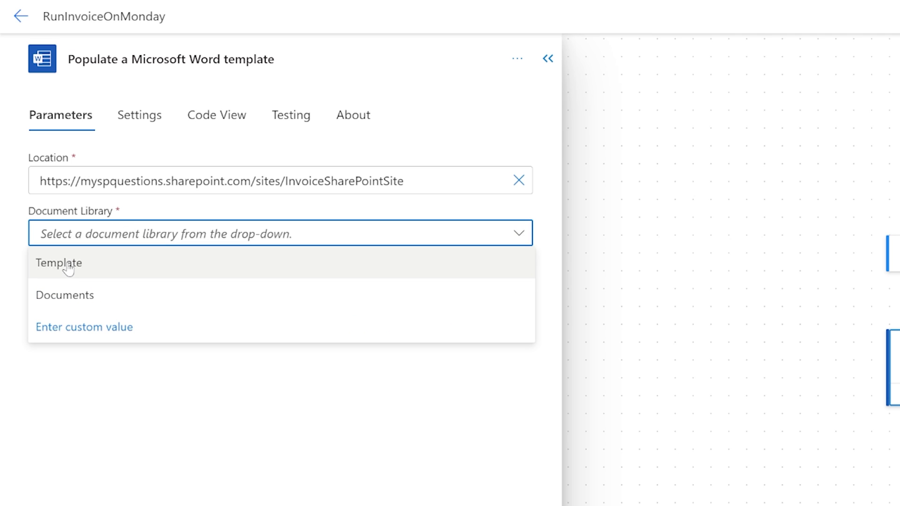
Step: Use the Template library and INVOICE_TEMPLATE_EXAMPLE.docx, and show all seven template fields
{"action": "left_click", "coordinate": [69, 265]}
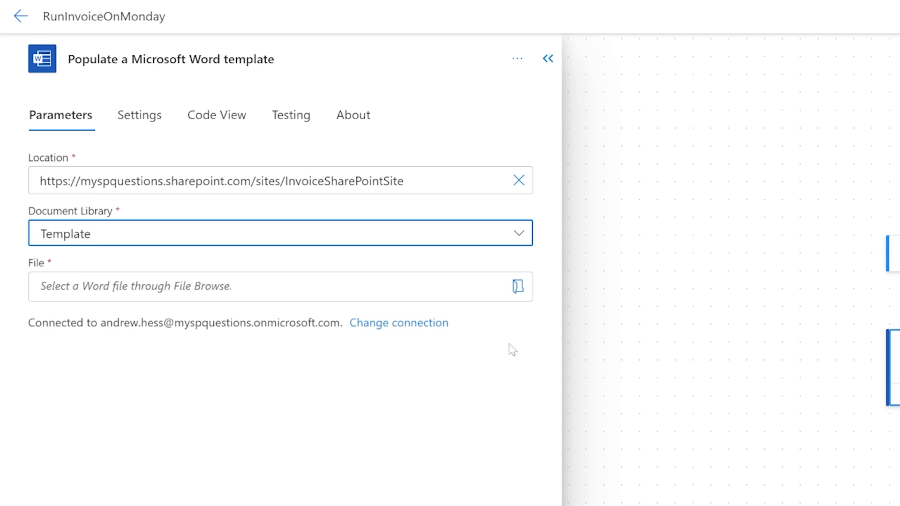
{"action": "left_click", "coordinate": [518, 287]}
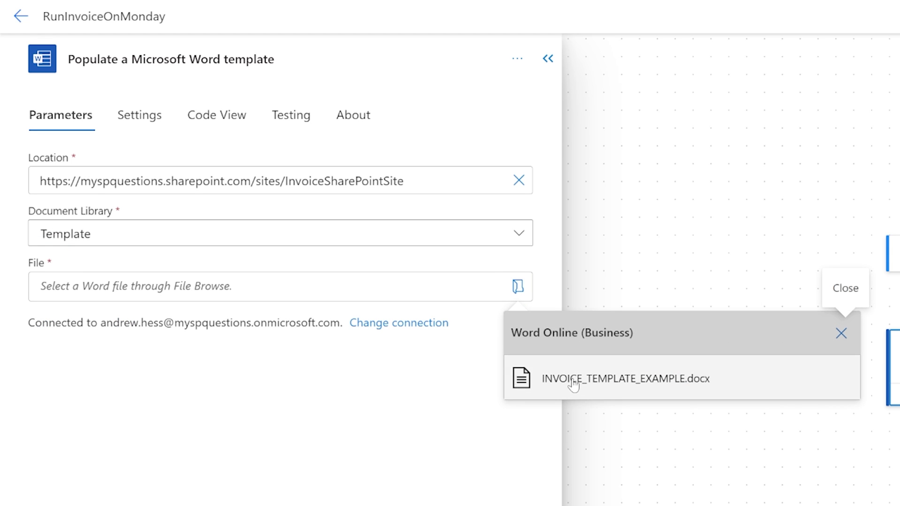
{"action": "left_click", "coordinate": [574, 380]}
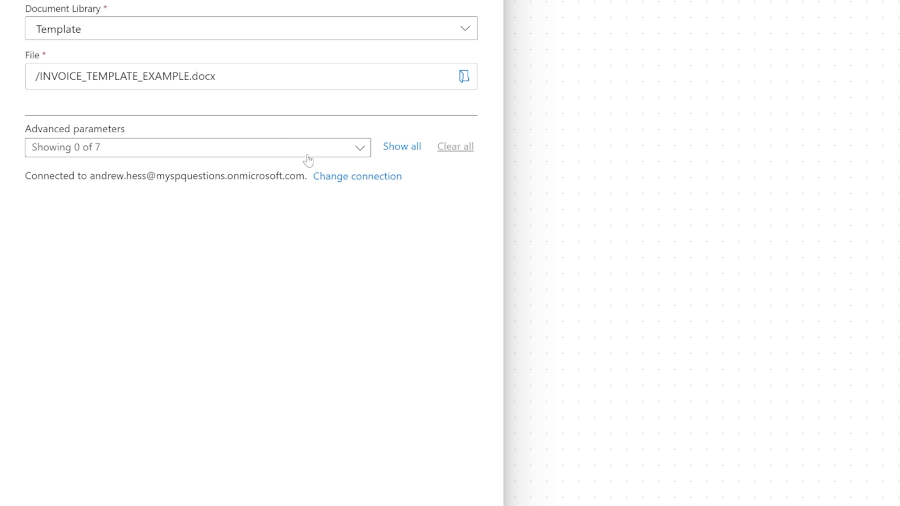
{"action": "left_click", "coordinate": [402, 147]}
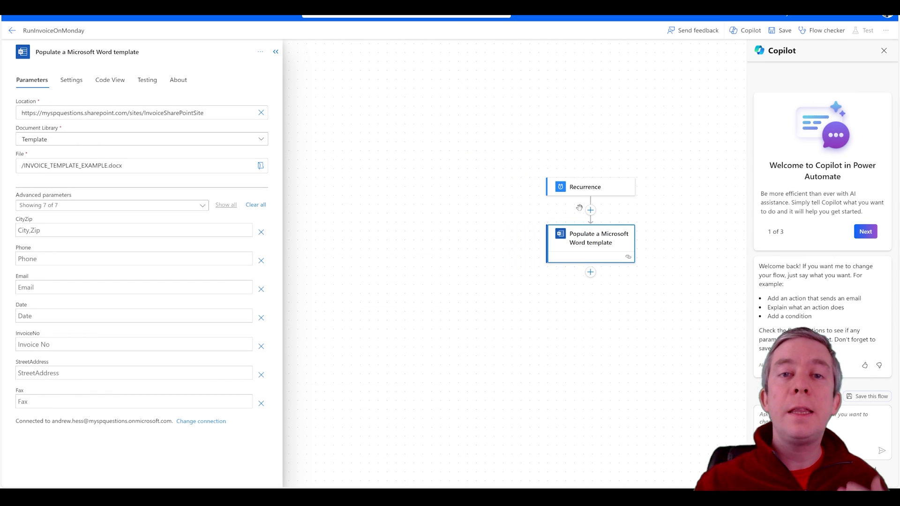
Step: Insert a SharePoint Get items action between Recurrence and the Word template action
{"action": "left_click", "coordinate": [591, 210]}
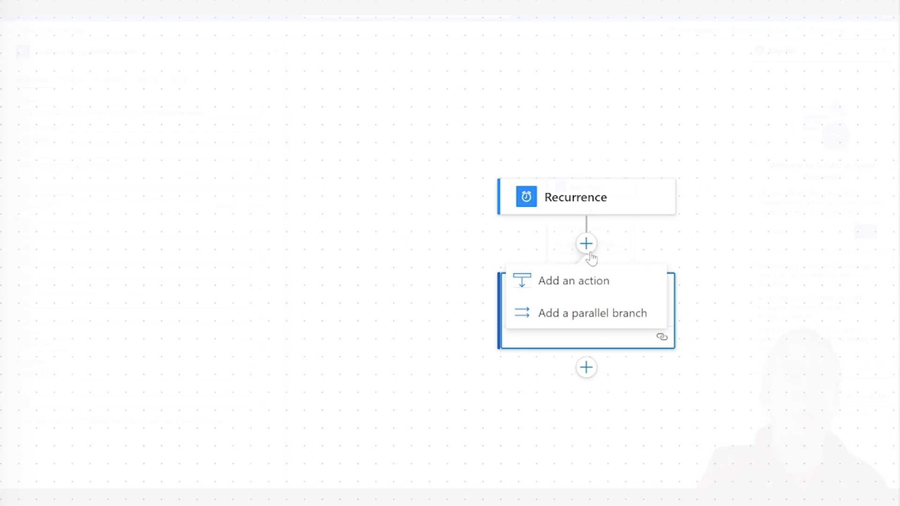
{"action": "left_click", "coordinate": [600, 281]}
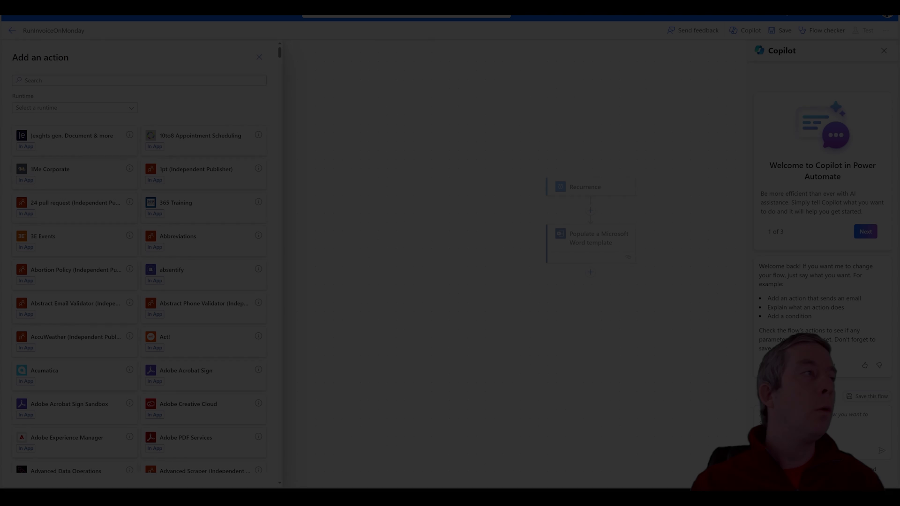
{"action": "type", "text": "sharepoint"}
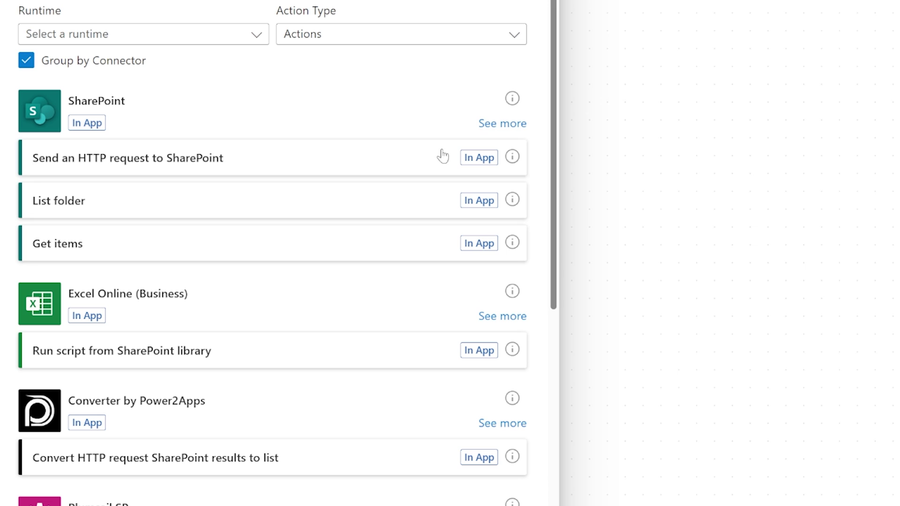
{"action": "left_click", "coordinate": [45, 252]}
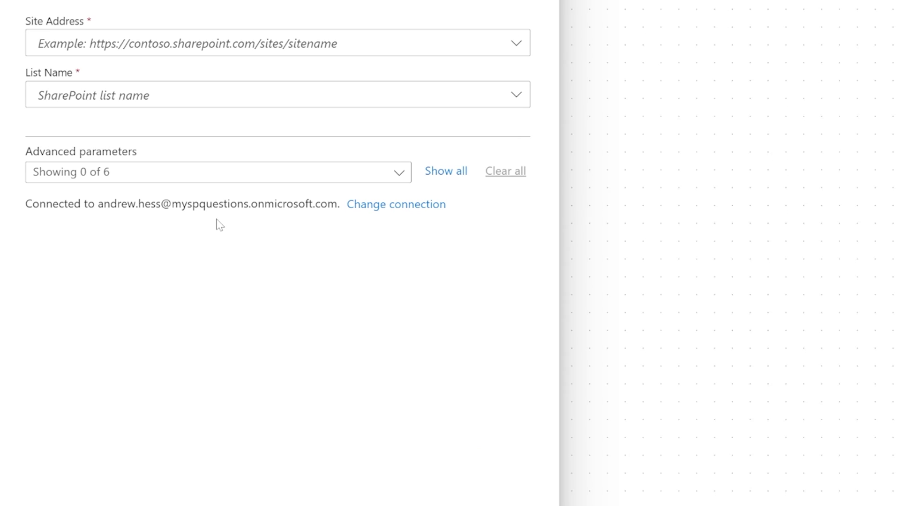
Step: Point Get items at the InvoiceList list on InvoiceSharePointSite
{"action": "left_click", "coordinate": [517, 44]}
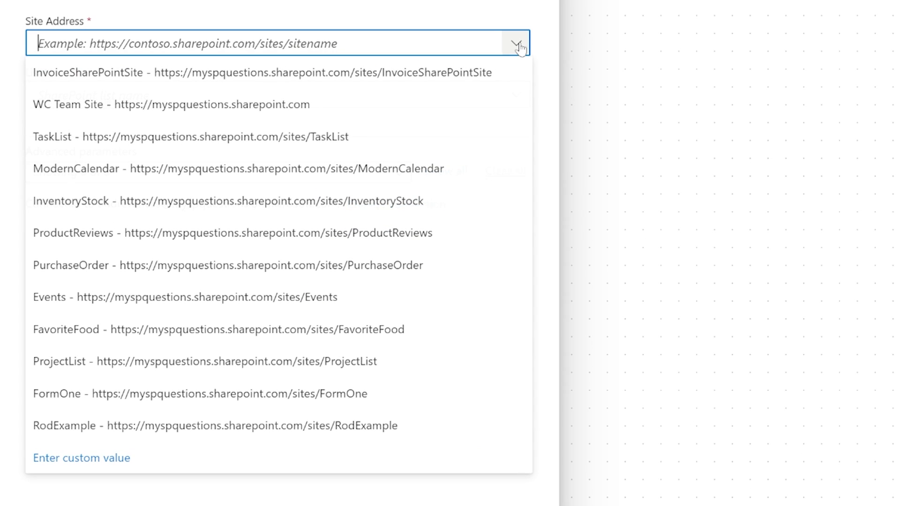
{"action": "left_click", "coordinate": [123, 75]}
{"action": "left_click", "coordinate": [516, 90]}
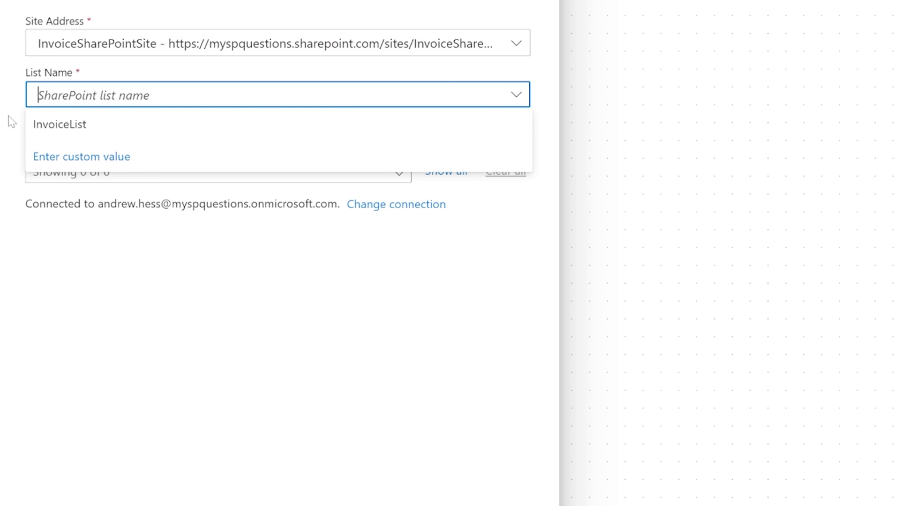
{"action": "left_click", "coordinate": [89, 126]}
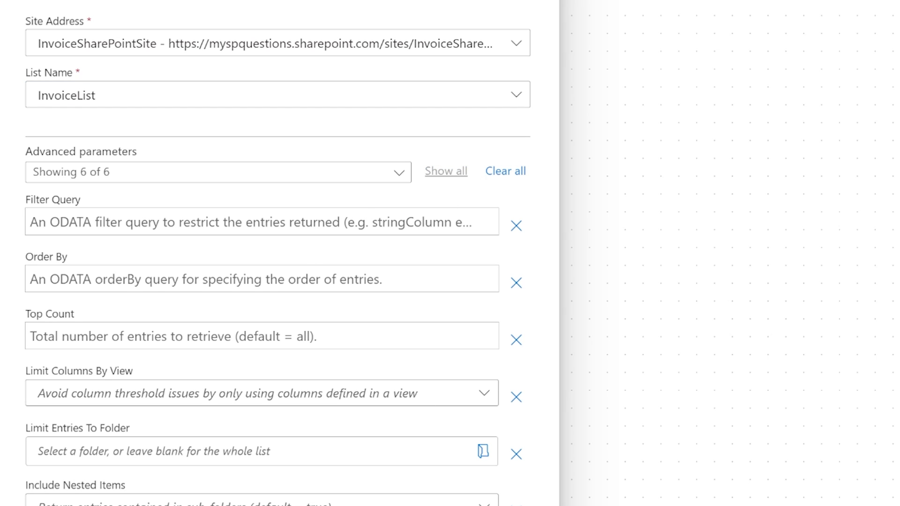
Step: Enter the Get items Filter Query Completed eq 'Not Complete'
{"action": "left_click", "coordinate": [248, 224]}
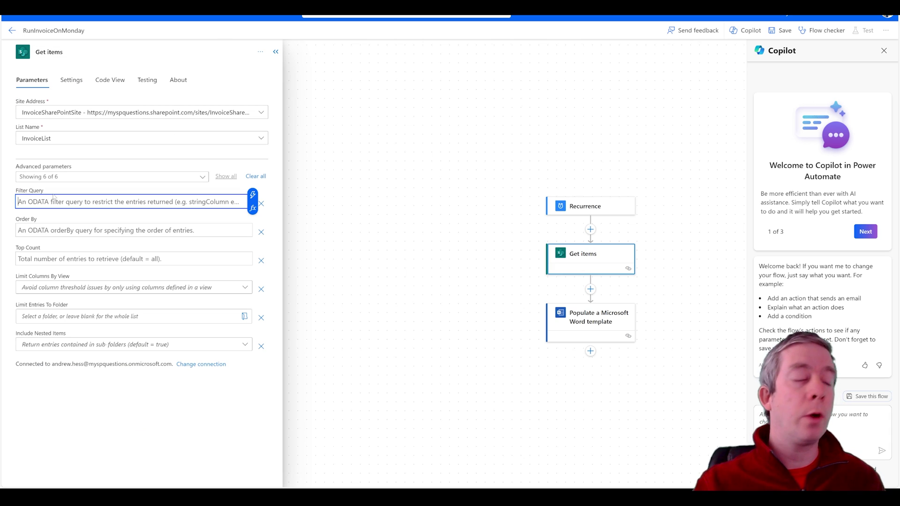
{"action": "type", "text": "Completed e"}
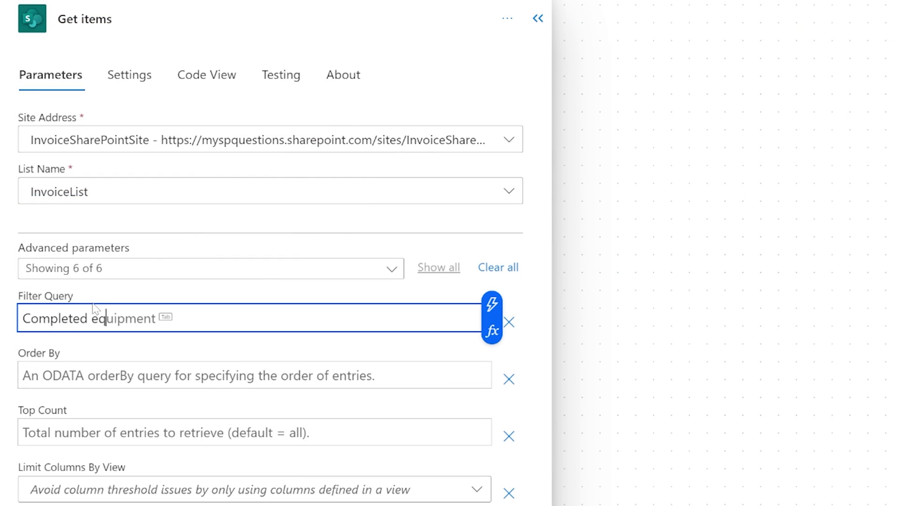
{"action": "type", "text": "q 'Not"}
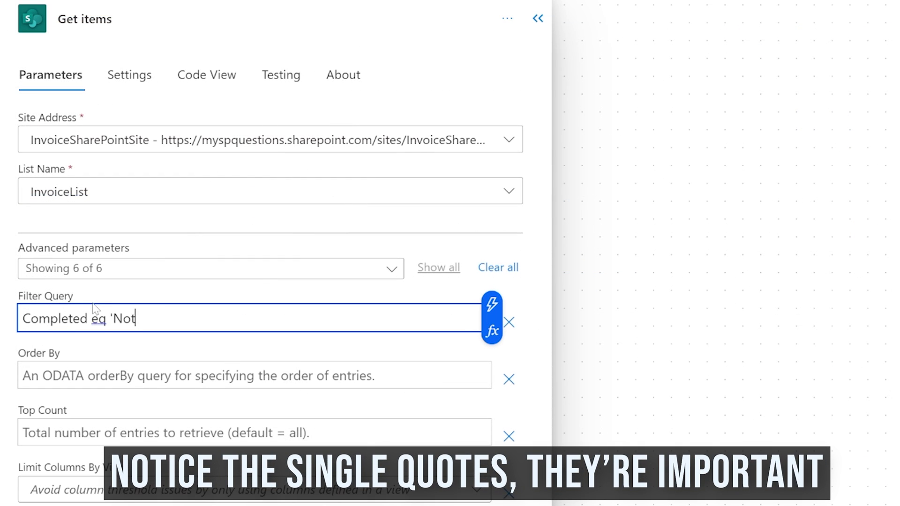
{"action": "type", "text": " Complete'"}
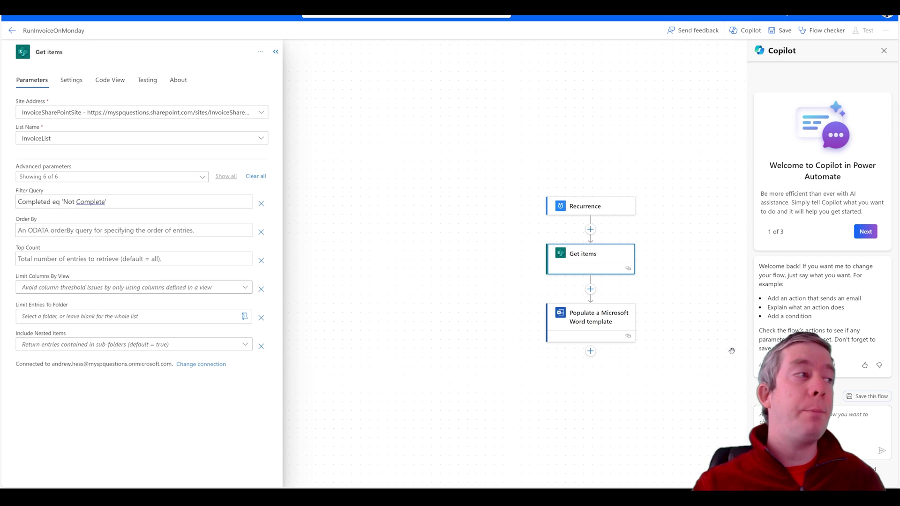
{"action": "left_click", "coordinate": [590, 322]}
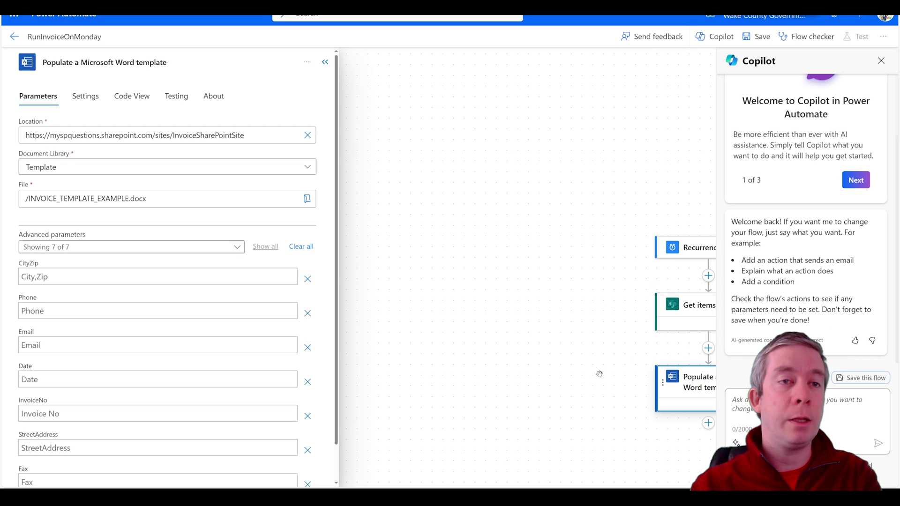
{"action": "left_click_drag", "start_coordinate": [493, 307], "coordinate": [383, 227]}
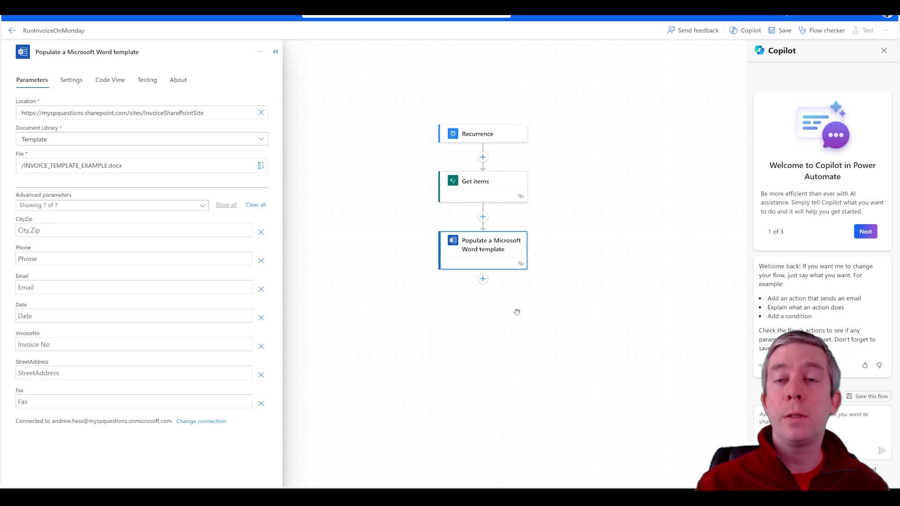
{"action": "left_click", "coordinate": [18, 231]}
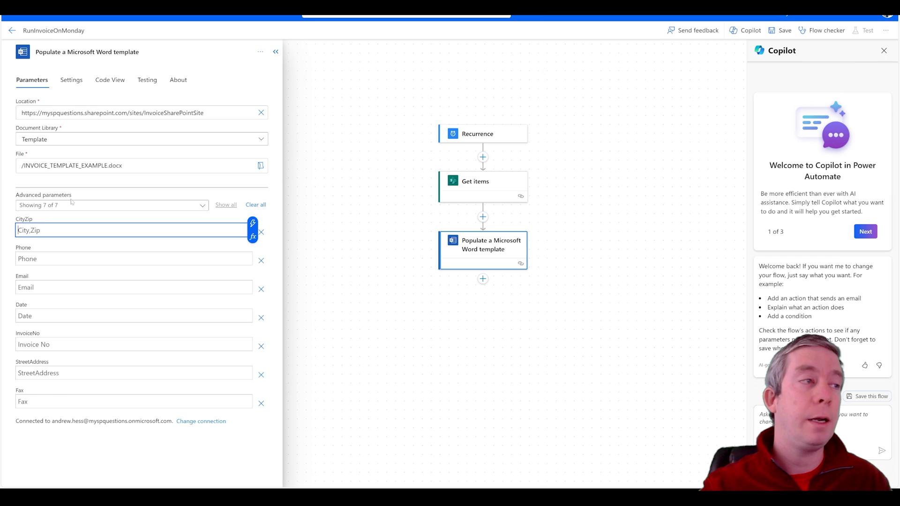
Step: Fill CityZip, Phone and Email with the item's City, Zip, Phone and Email values
{"action": "left_click", "coordinate": [253, 223]}
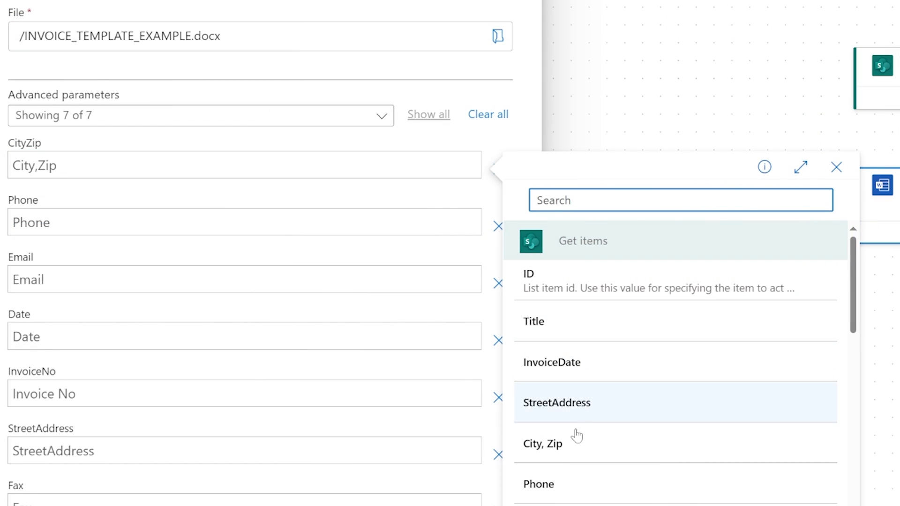
{"action": "left_click", "coordinate": [558, 446]}
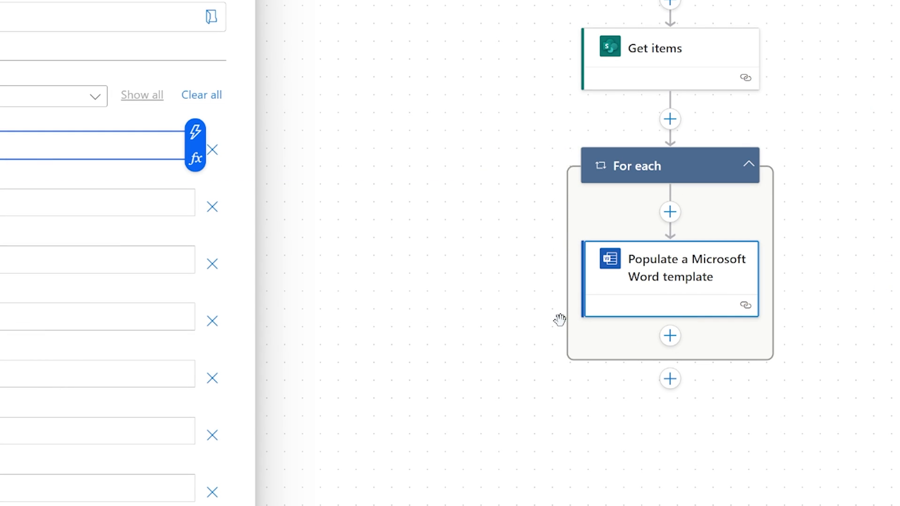
{"action": "left_click", "coordinate": [182, 202]}
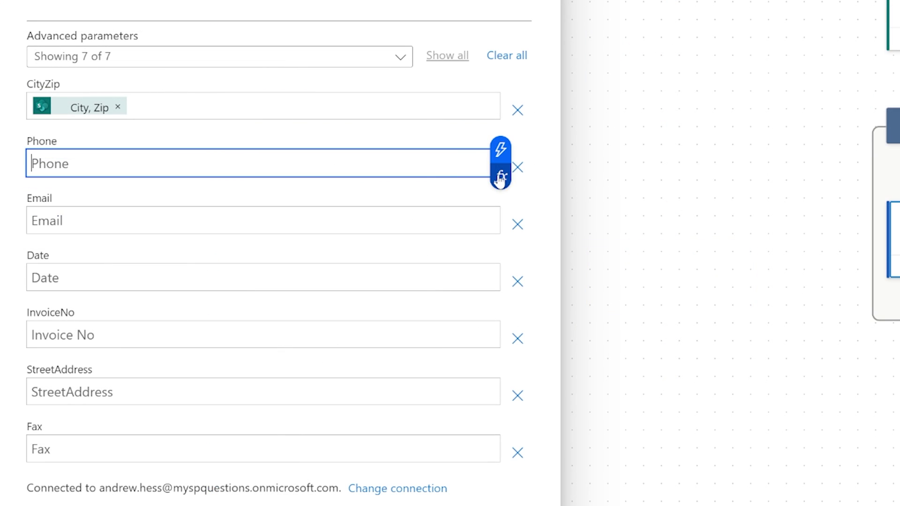
{"action": "left_click", "coordinate": [195, 190]}
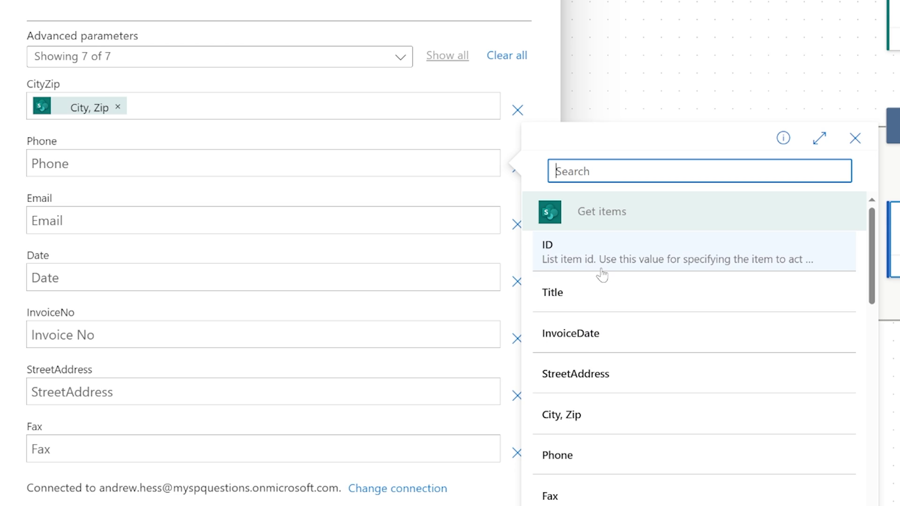
{"action": "left_click", "coordinate": [558, 455]}
{"action": "left_click", "coordinate": [118, 223]}
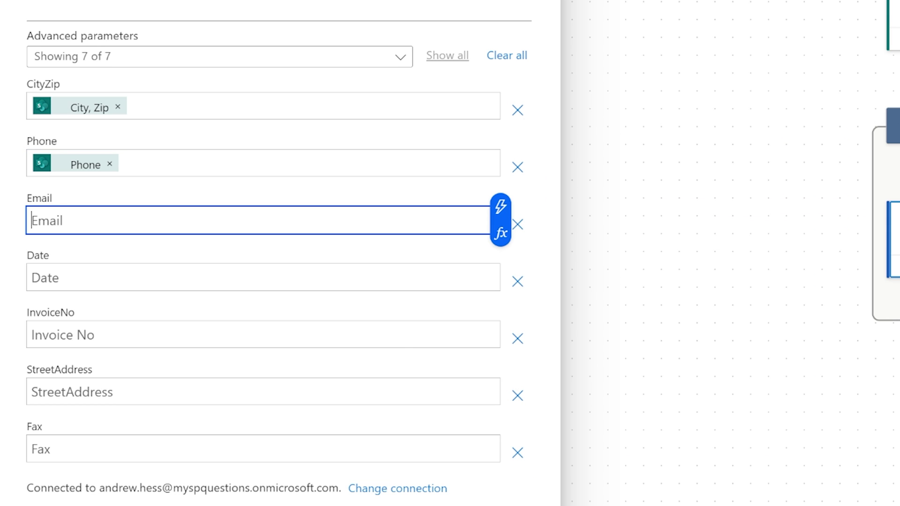
{"action": "left_click", "coordinate": [501, 206]}
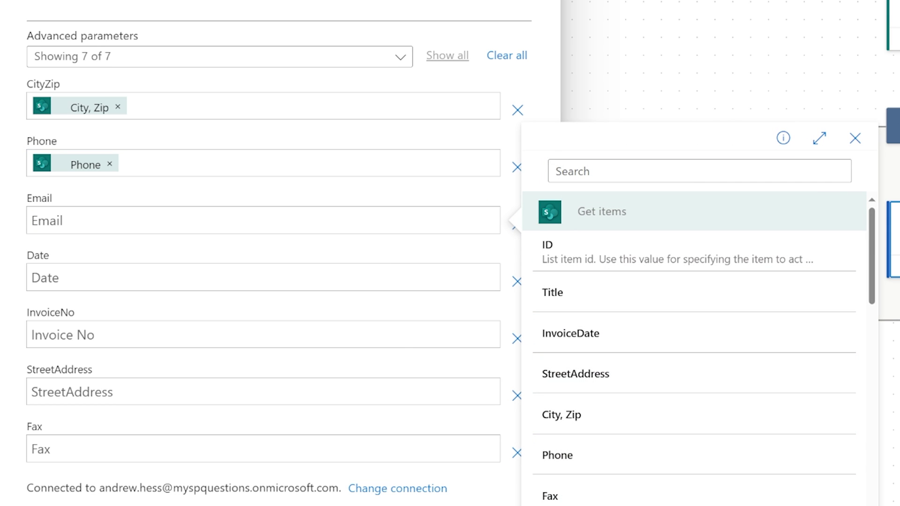
{"action": "scroll", "coordinate": [586, 468], "scroll_direction": "down", "scroll_amount": 1}
{"action": "left_click", "coordinate": [586, 468]}
Step: Fill Date with the item's InvoiceDate and InvoiceNo with its Title
{"action": "left_click", "coordinate": [156, 281]}
{"action": "left_click", "coordinate": [501, 263]}
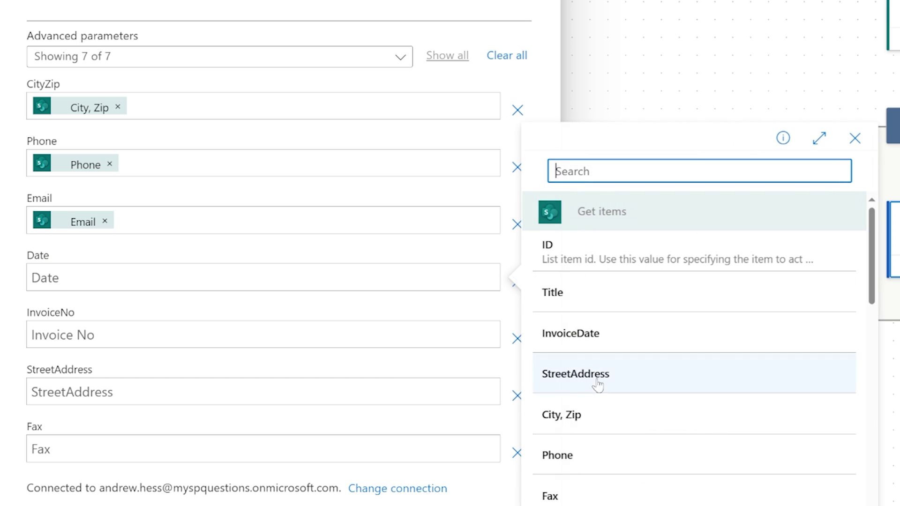
{"action": "scroll", "coordinate": [619, 422], "scroll_direction": "down", "scroll_amount": 10}
{"action": "scroll", "coordinate": [617, 428], "scroll_direction": "up", "scroll_amount": 10}
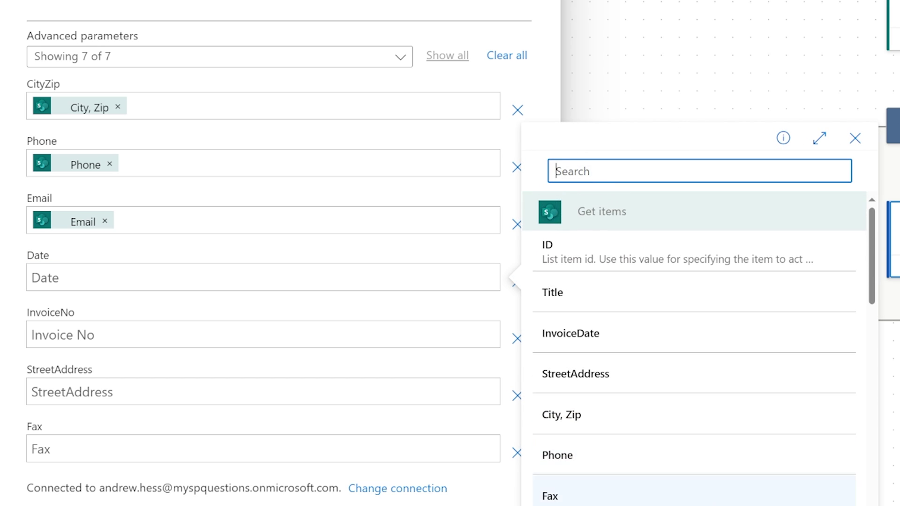
{"action": "scroll", "coordinate": [627, 497], "scroll_direction": "down", "scroll_amount": 2}
{"action": "left_click", "coordinate": [584, 281]}
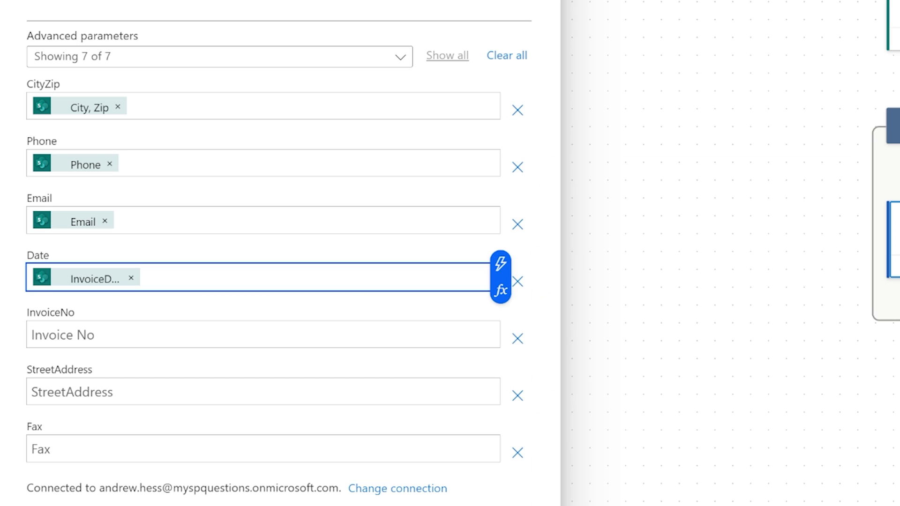
{"action": "left_click", "coordinate": [483, 336]}
{"action": "left_click", "coordinate": [501, 321]}
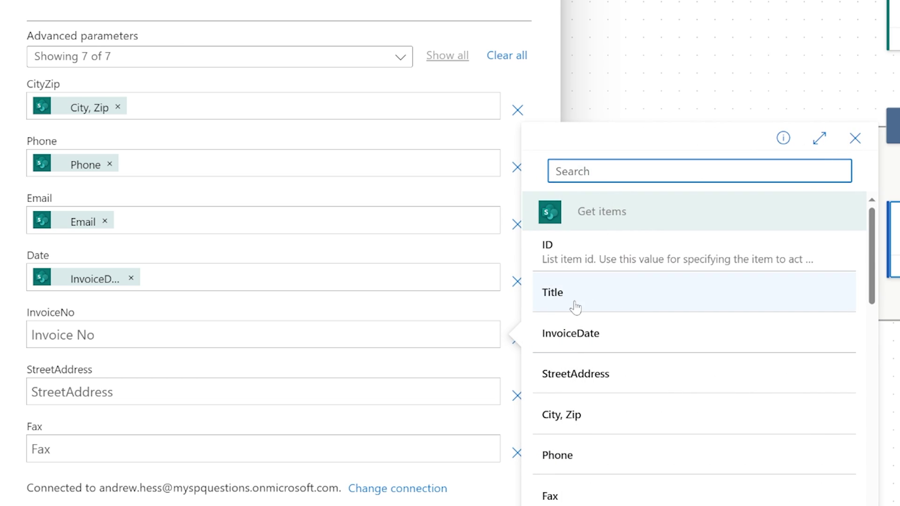
{"action": "left_click", "coordinate": [581, 305]}
Step: Fill StreetAddress and Fax with the item's StreetAddress and Fax values
{"action": "left_click", "coordinate": [31, 392]}
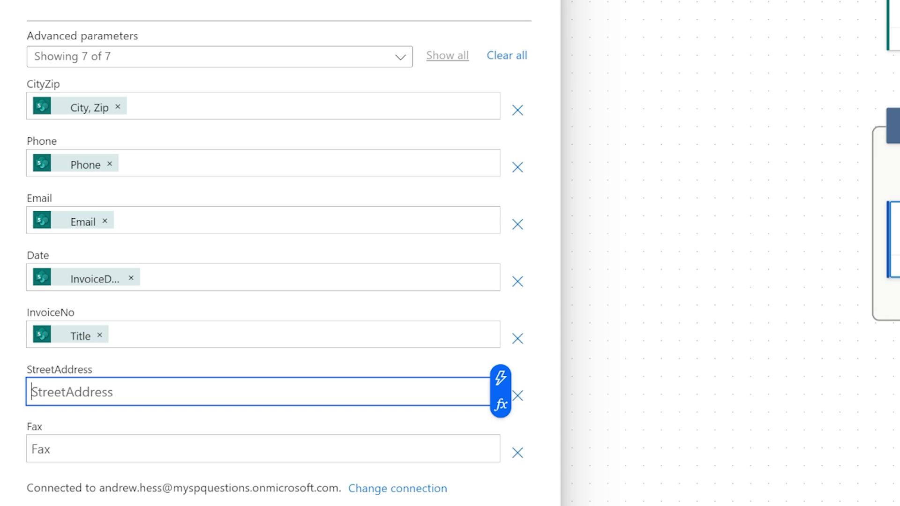
{"action": "left_click", "coordinate": [501, 378]}
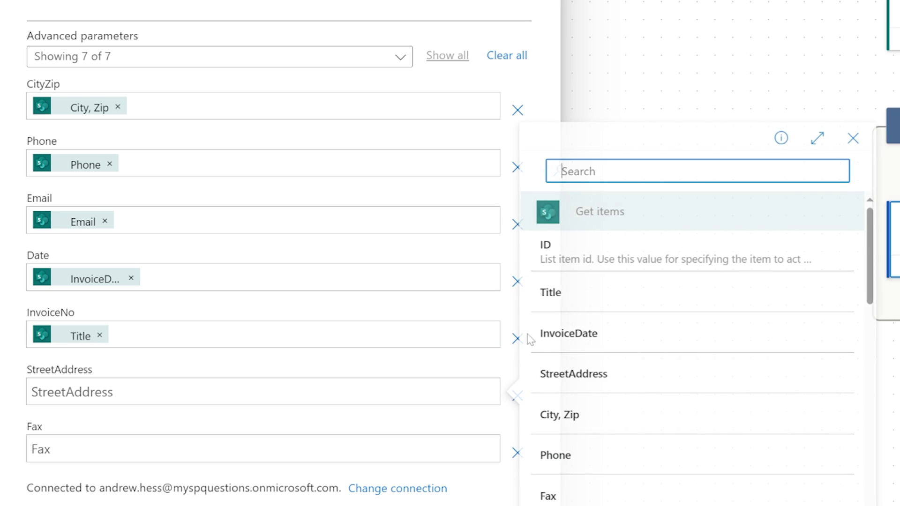
{"action": "left_click", "coordinate": [618, 369]}
{"action": "left_click", "coordinate": [31, 449]}
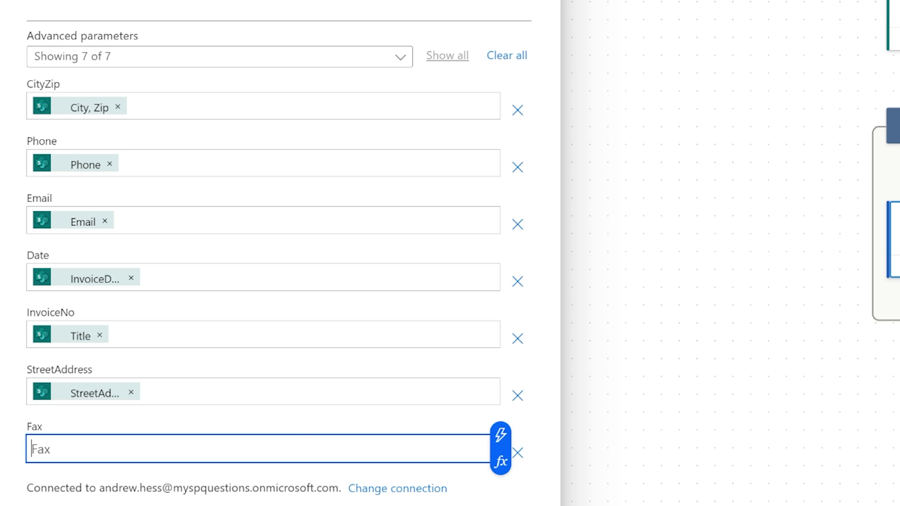
{"action": "left_click", "coordinate": [501, 435]}
{"action": "left_click", "coordinate": [568, 501]}
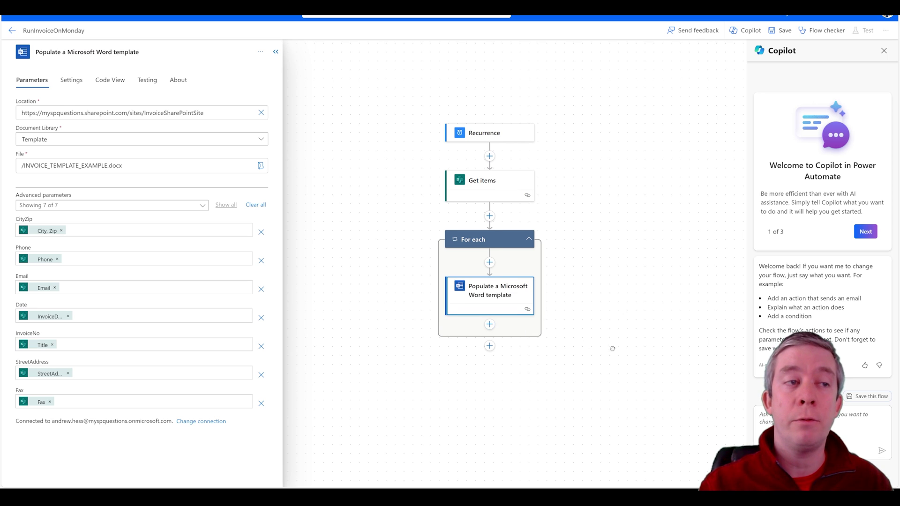
Step: Start a new step after the Word template action and list all SharePoint actions
{"action": "left_click", "coordinate": [489, 328]}
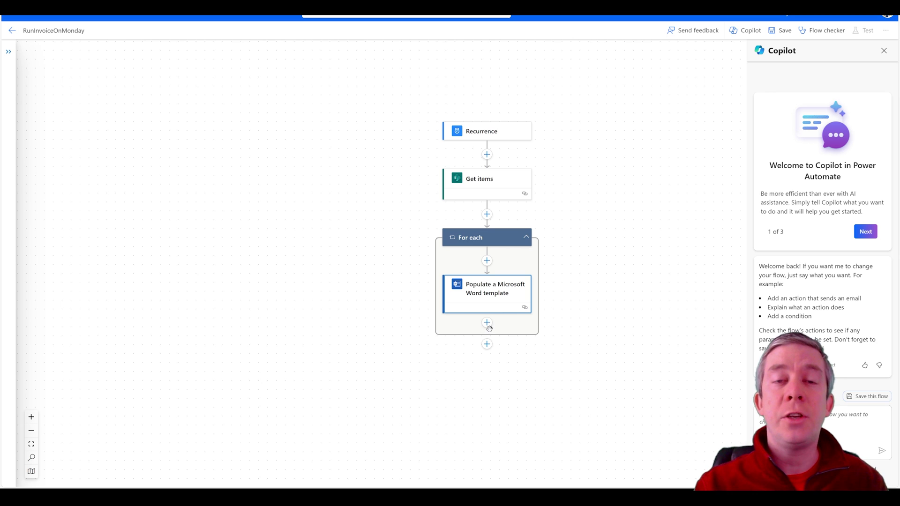
{"action": "left_click", "coordinate": [492, 328]}
{"action": "left_click", "coordinate": [484, 343]}
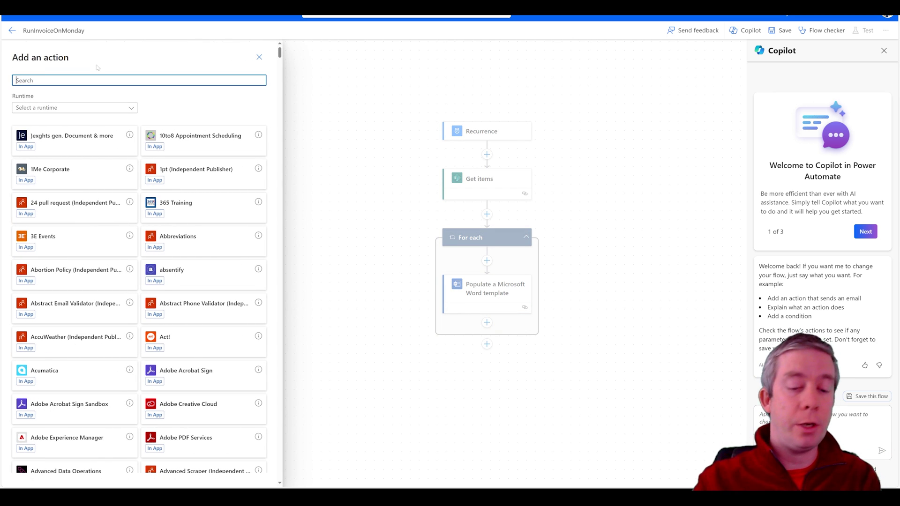
{"action": "type", "text": "sharepoint"}
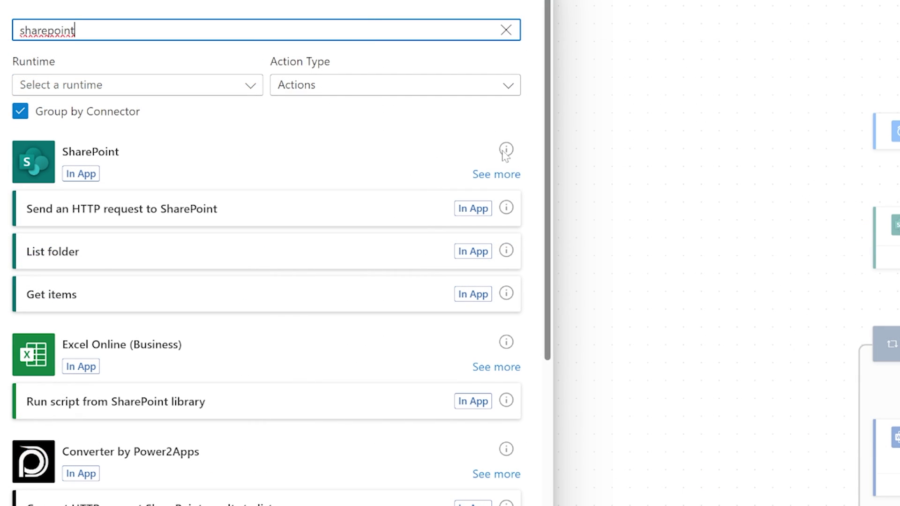
{"action": "left_click", "coordinate": [496, 174]}
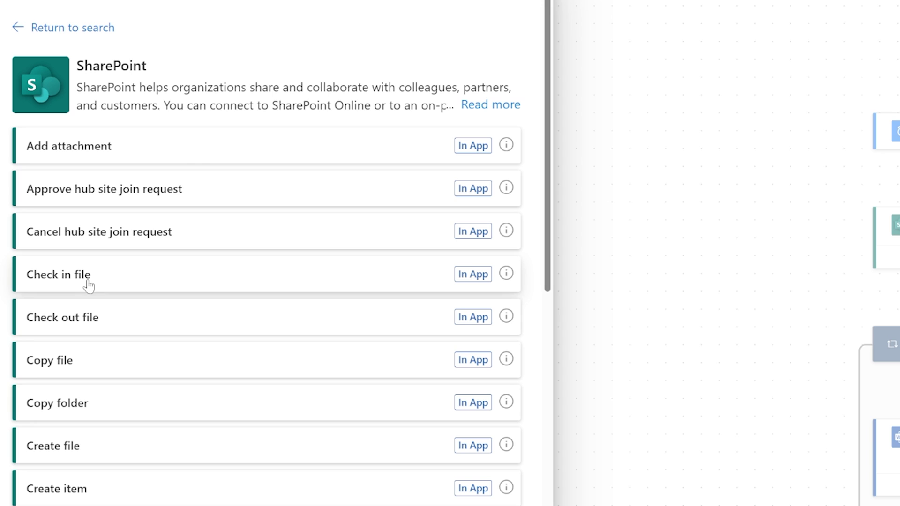
Step: Add a SharePoint Create file action saving to Shared Documents on InvoiceSharePointSite
{"action": "left_click", "coordinate": [73, 451]}
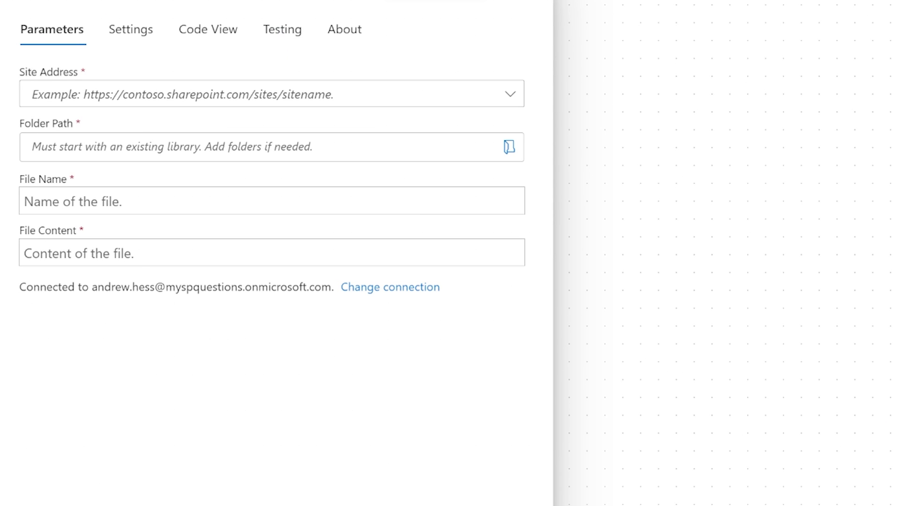
{"action": "left_click", "coordinate": [511, 93]}
{"action": "left_click", "coordinate": [120, 136]}
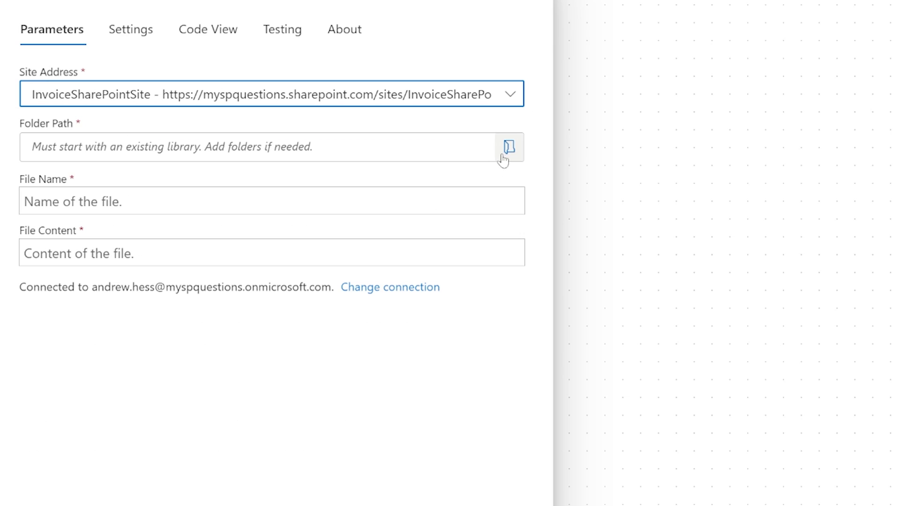
{"action": "left_click", "coordinate": [510, 148]}
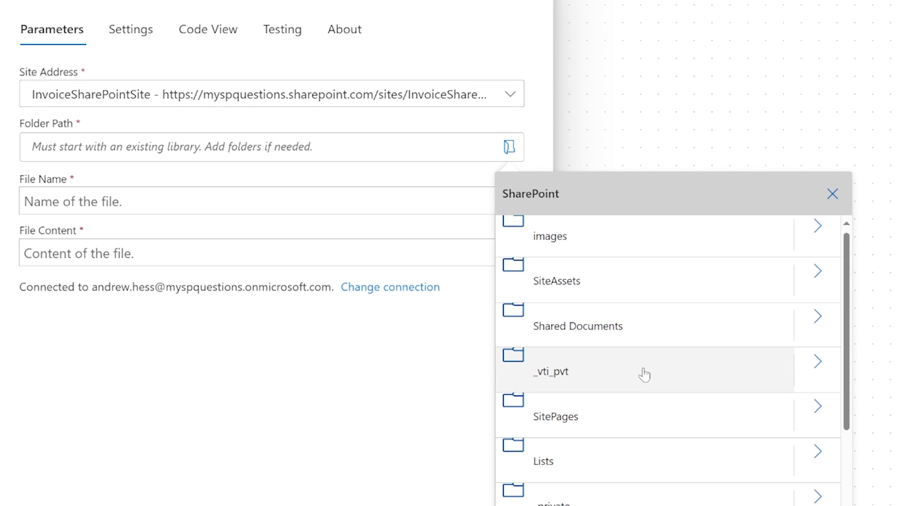
{"action": "scroll", "coordinate": [643, 373], "scroll_direction": "down", "scroll_amount": 5}
{"action": "scroll", "coordinate": [599, 414], "scroll_direction": "up", "scroll_amount": 5}
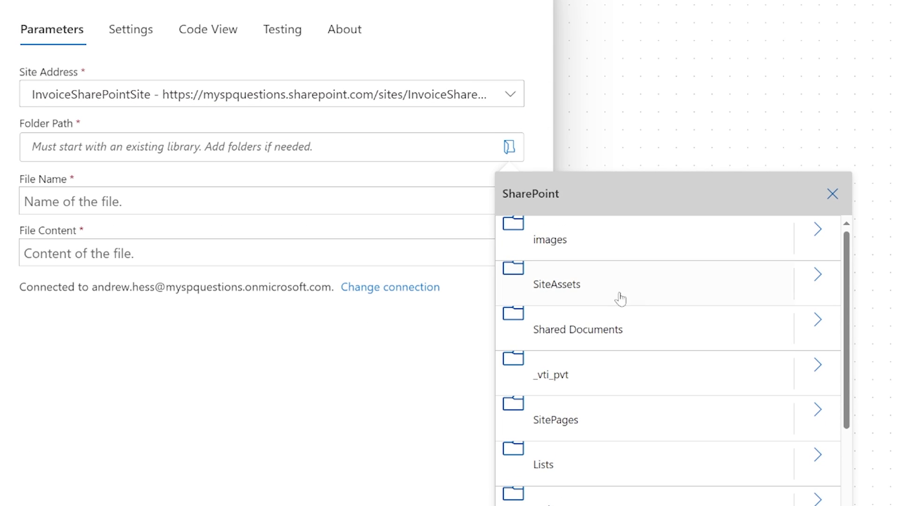
{"action": "left_click", "coordinate": [583, 334]}
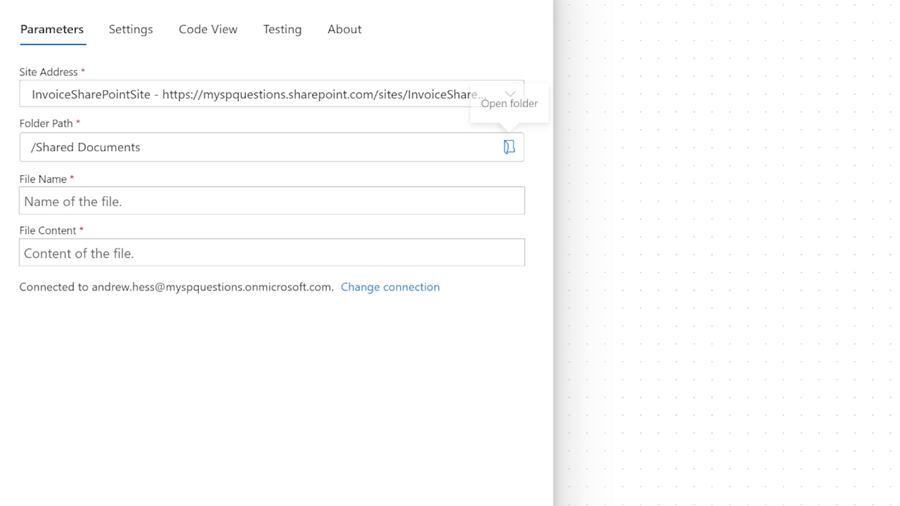
Step: Set the File Name to the item's Title followed by .docx
{"action": "left_click", "coordinate": [28, 201]}
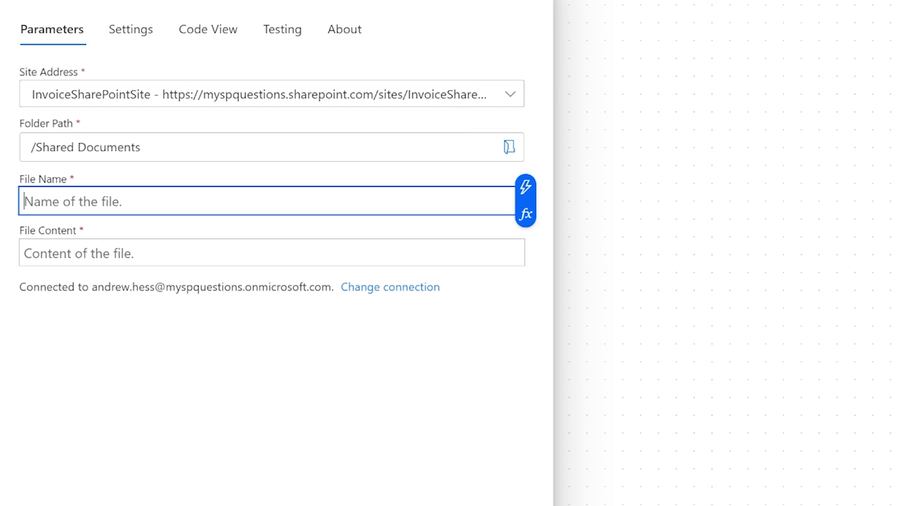
{"action": "left_click", "coordinate": [525, 191]}
{"action": "scroll", "coordinate": [610, 455], "scroll_direction": "down", "scroll_amount": 6}
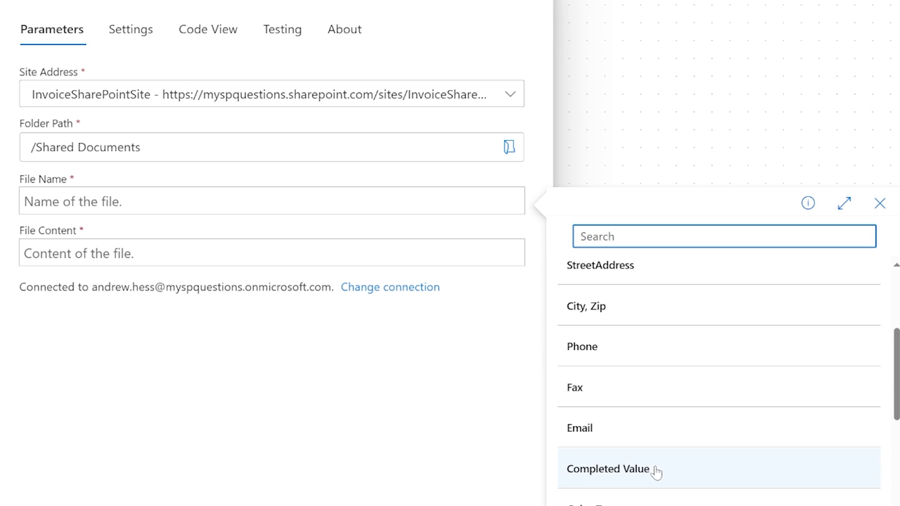
{"action": "scroll", "coordinate": [639, 388], "scroll_direction": "up", "scroll_amount": 4}
{"action": "left_click", "coordinate": [580, 350]}
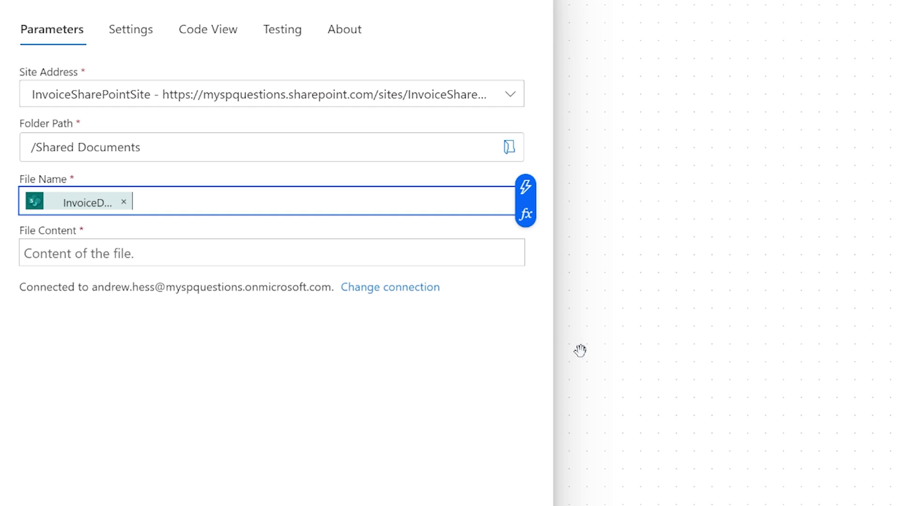
{"action": "left_click", "coordinate": [125, 202]}
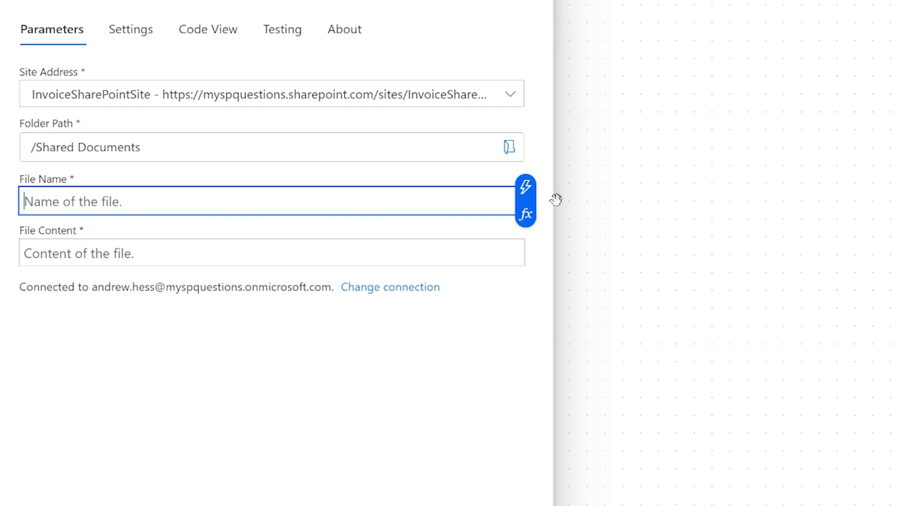
{"action": "left_click", "coordinate": [525, 189]}
{"action": "scroll", "coordinate": [634, 415], "scroll_direction": "down", "scroll_amount": 4}
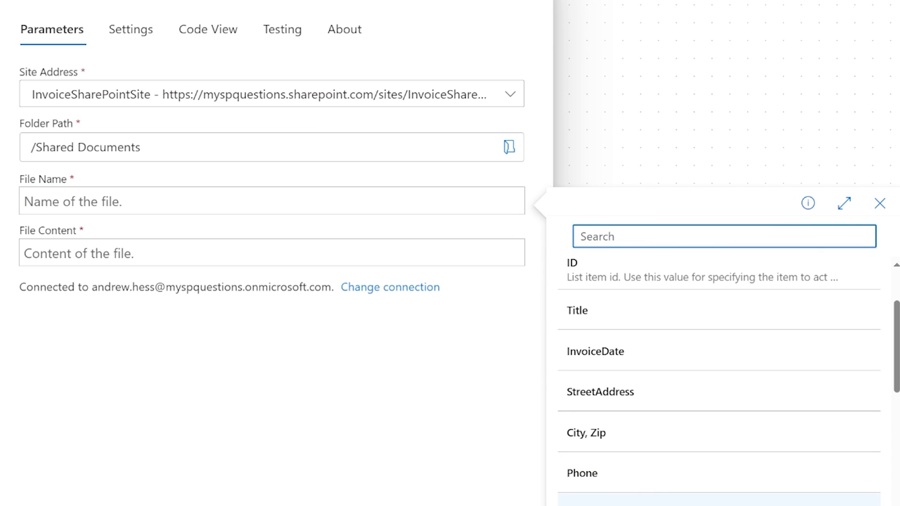
{"action": "scroll", "coordinate": [634, 487], "scroll_direction": "down", "scroll_amount": 2}
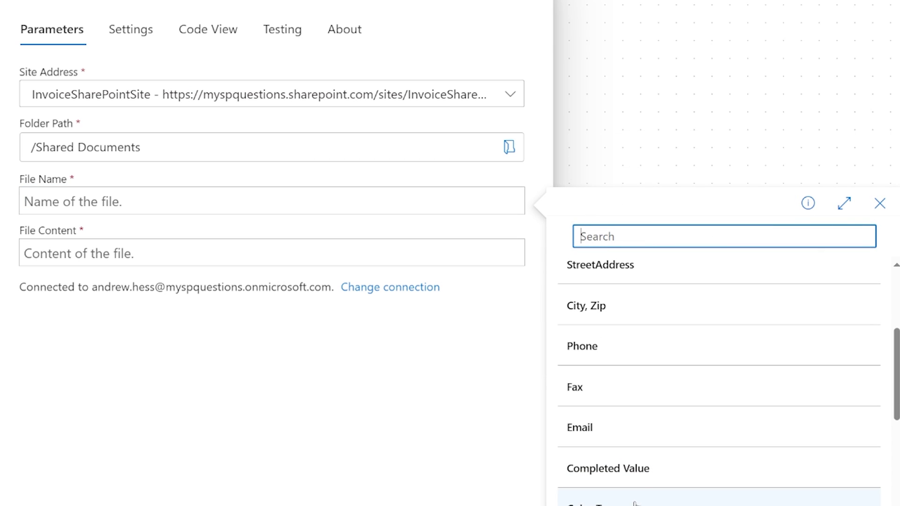
{"action": "scroll", "coordinate": [654, 485], "scroll_direction": "up", "scroll_amount": 3}
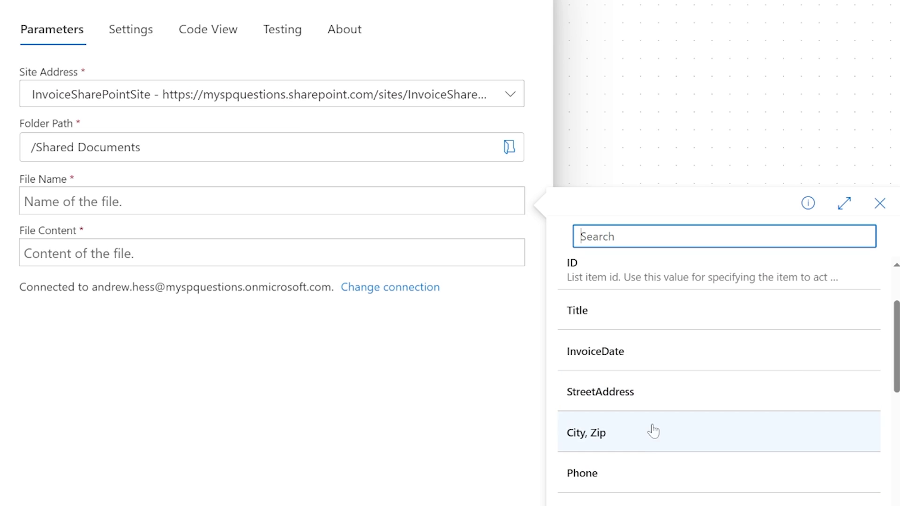
{"action": "scroll", "coordinate": [649, 478], "scroll_direction": "down", "scroll_amount": 3}
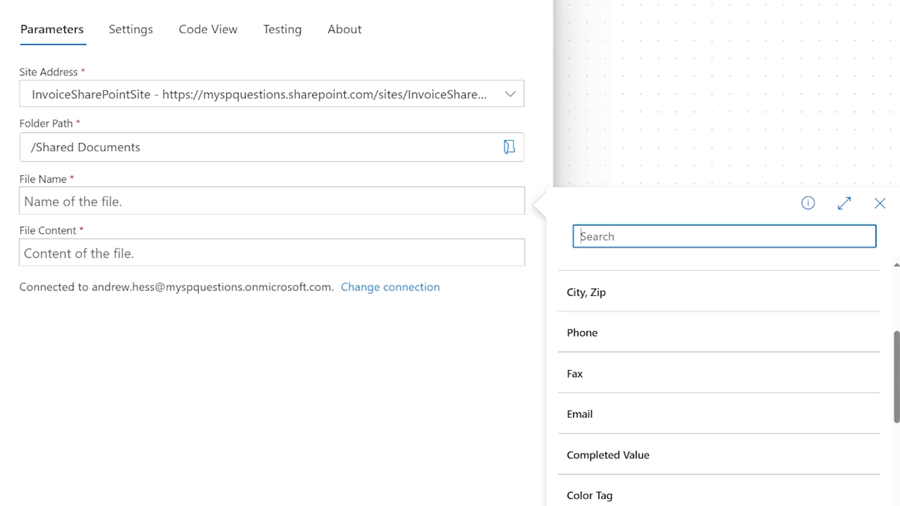
{"action": "scroll", "coordinate": [649, 479], "scroll_direction": "up", "scroll_amount": 6}
{"action": "scroll", "coordinate": [640, 491], "scroll_direction": "down", "scroll_amount": 3}
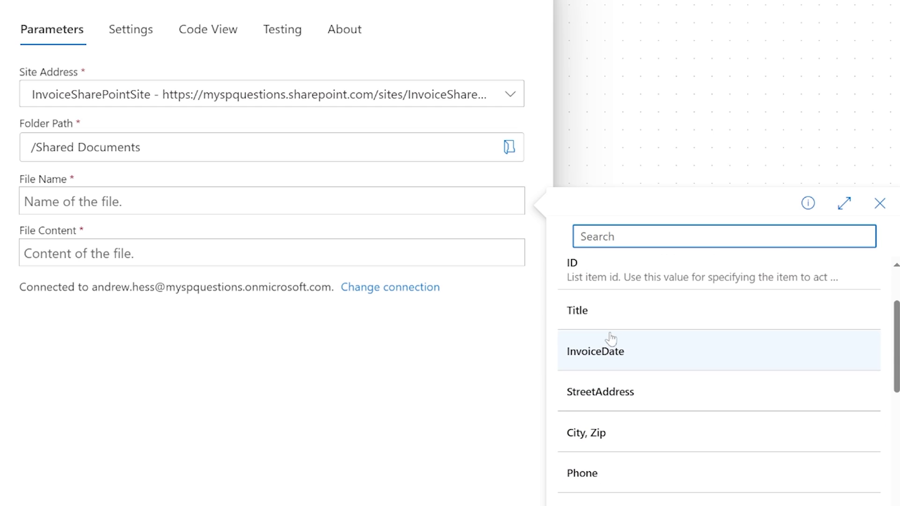
{"action": "left_click", "coordinate": [586, 315]}
{"action": "type", "text": ".docx"}
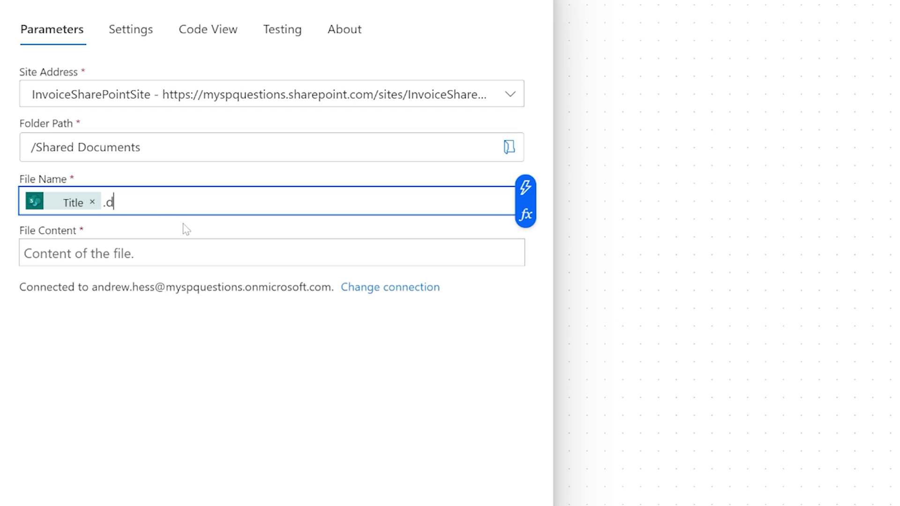
Step: Set File Content to the populated Microsoft Word document
{"action": "left_click", "coordinate": [188, 252]}
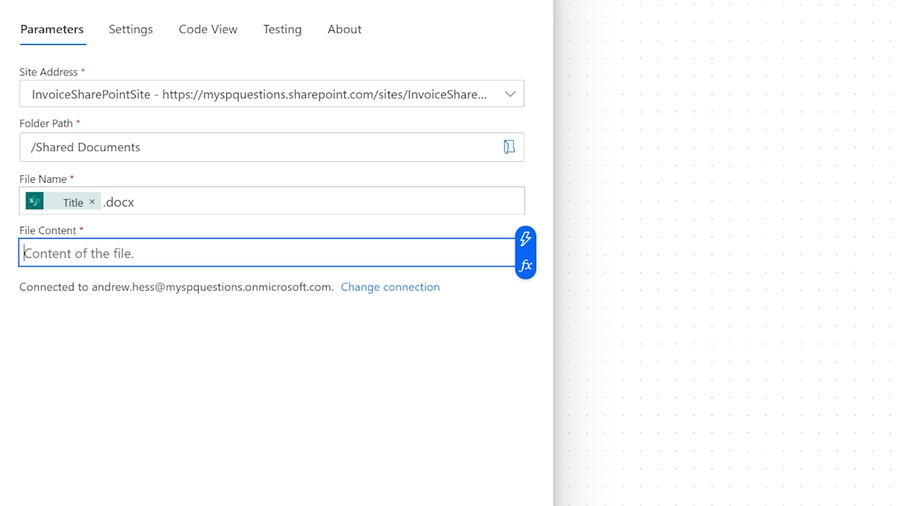
{"action": "left_click", "coordinate": [525, 239]}
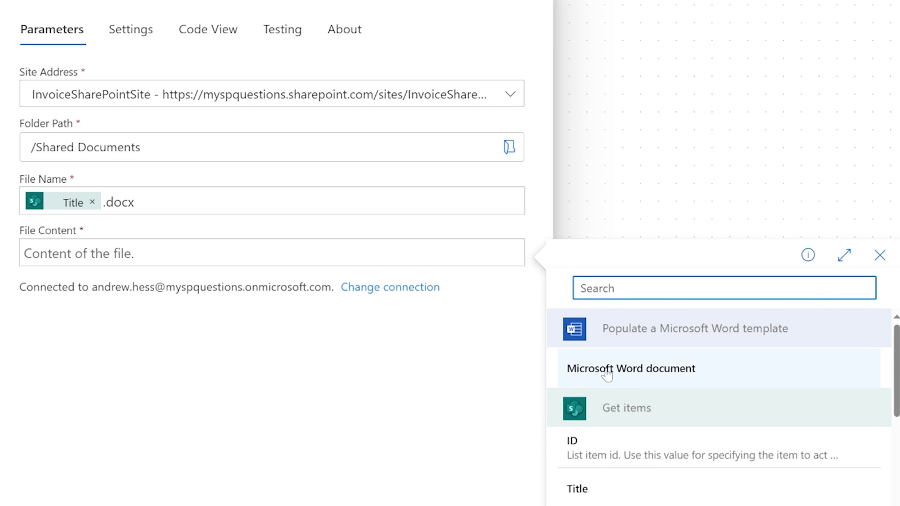
{"action": "left_click", "coordinate": [625, 386]}
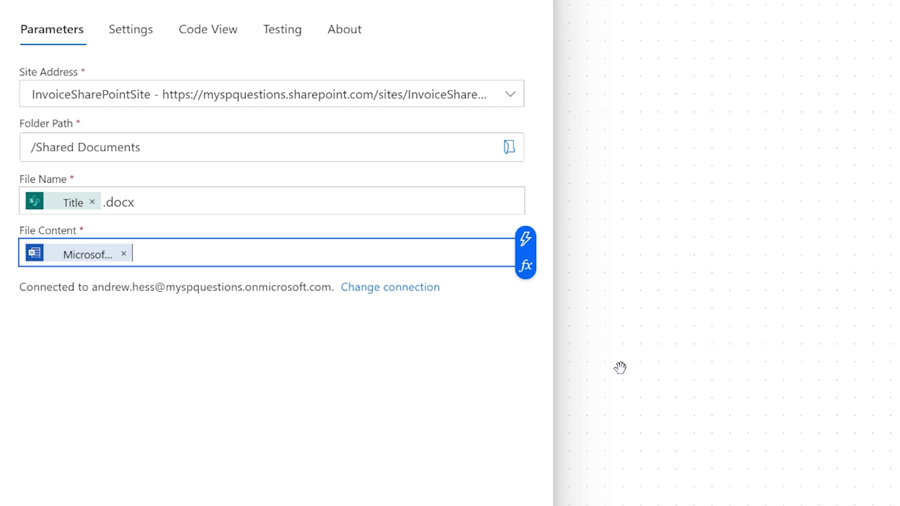
{"action": "left_click", "coordinate": [708, 251]}
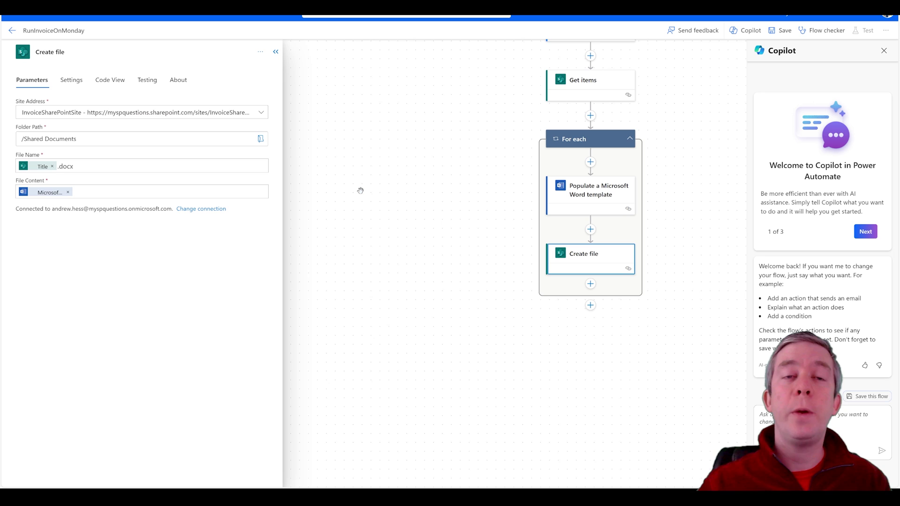
Step: Save the flow and add a SharePoint Update item step after Create file in the loop
{"action": "left_click", "coordinate": [780, 31]}
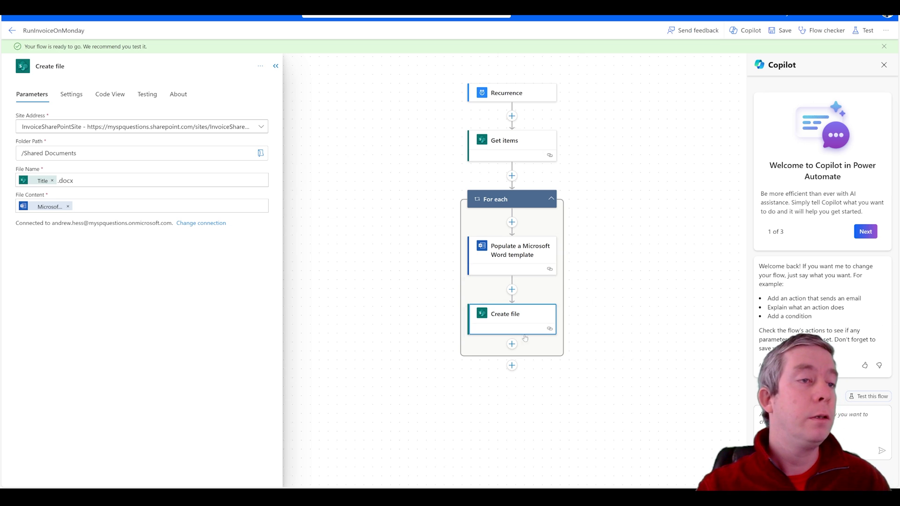
{"action": "left_click", "coordinate": [511, 367]}
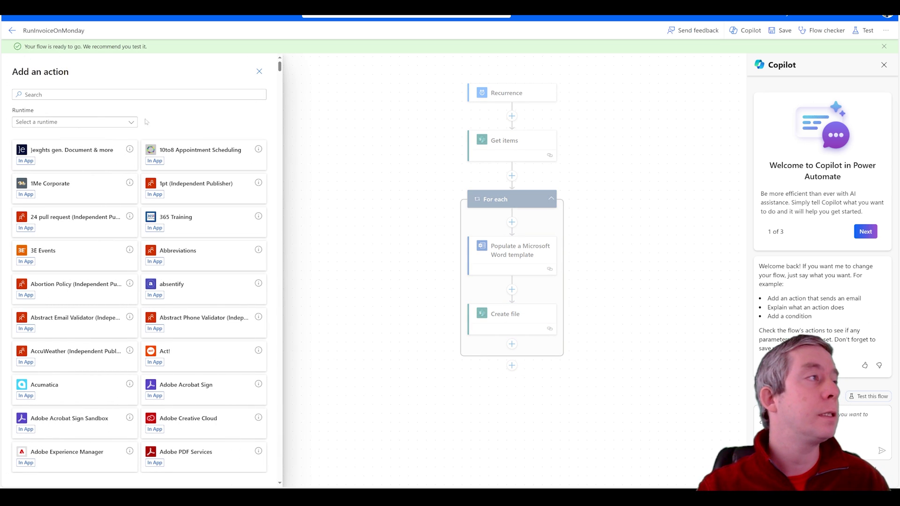
{"action": "type", "text": "sharepoint"}
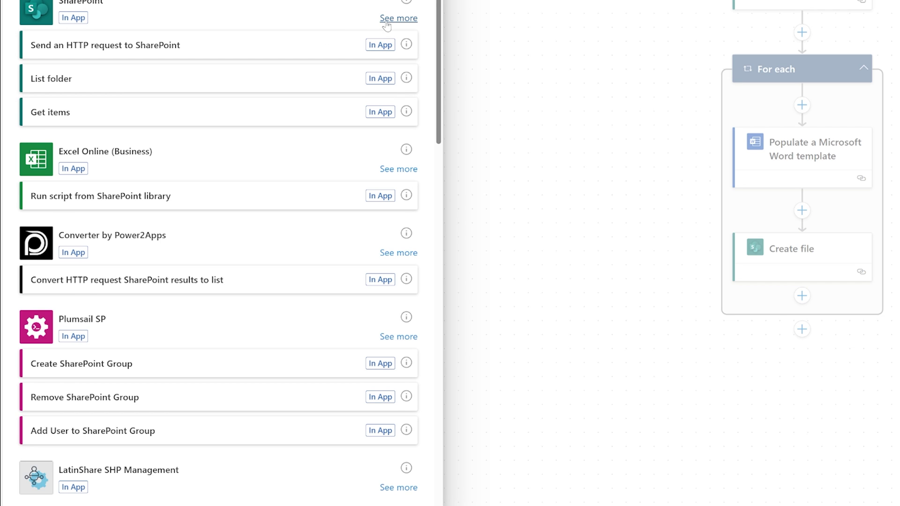
{"action": "left_click", "coordinate": [398, 18]}
{"action": "scroll", "coordinate": [96, 169], "scroll_direction": "down", "scroll_amount": 8}
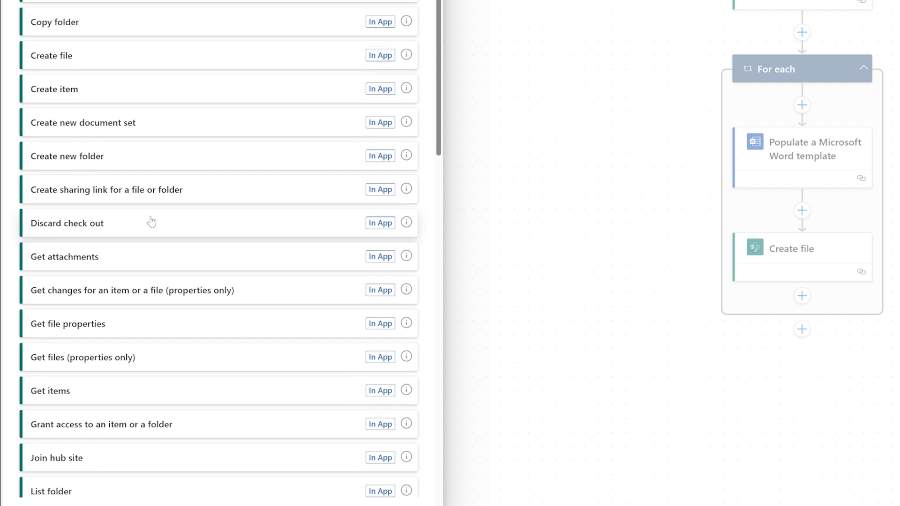
{"action": "scroll", "coordinate": [150, 245], "scroll_direction": "down", "scroll_amount": 8}
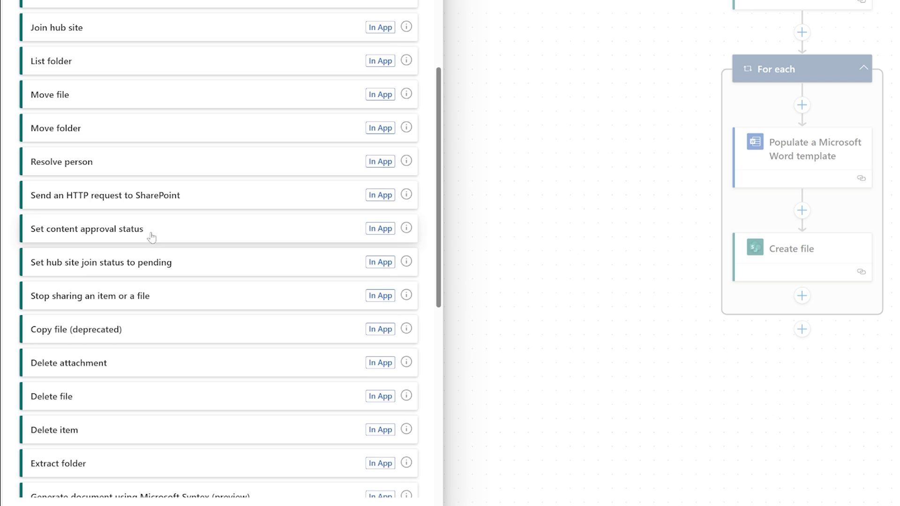
{"action": "scroll", "coordinate": [140, 256], "scroll_direction": "down", "scroll_amount": 8}
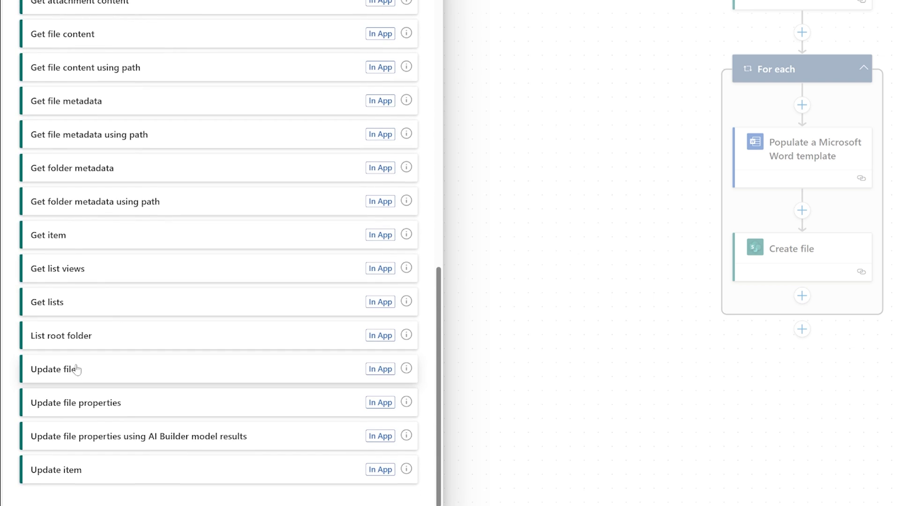
{"action": "left_click", "coordinate": [76, 470]}
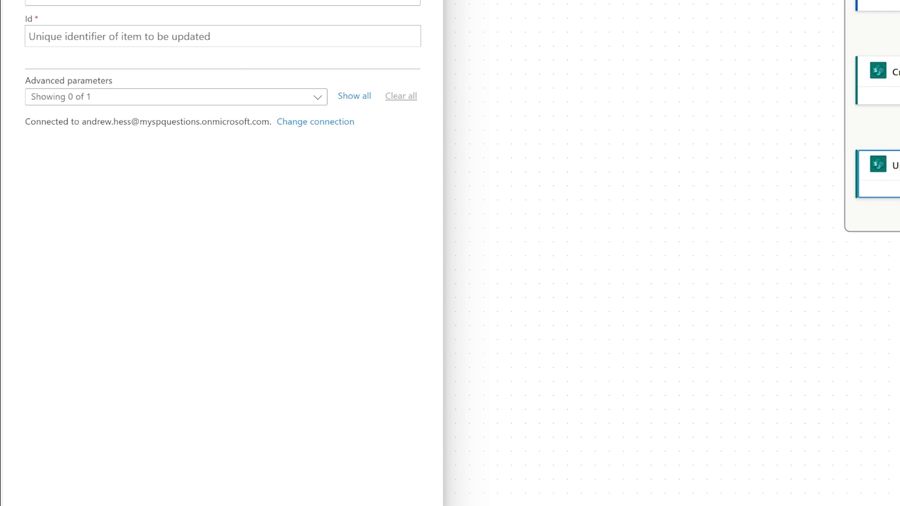
Step: Point Update item at InvoiceList on InvoiceSharePointSite, using the Get items ID as Id
{"action": "key", "text": "Down"}
{"action": "key", "text": "Return"}
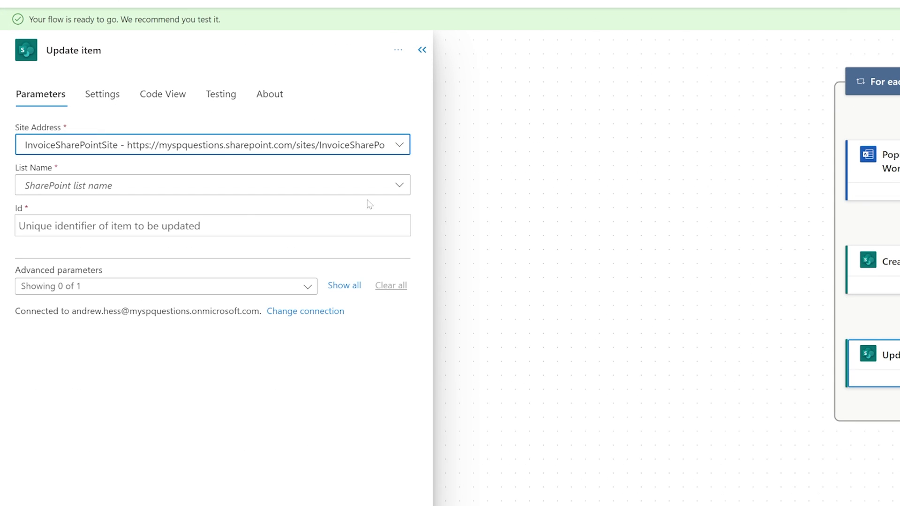
{"action": "left_click", "coordinate": [364, 186]}
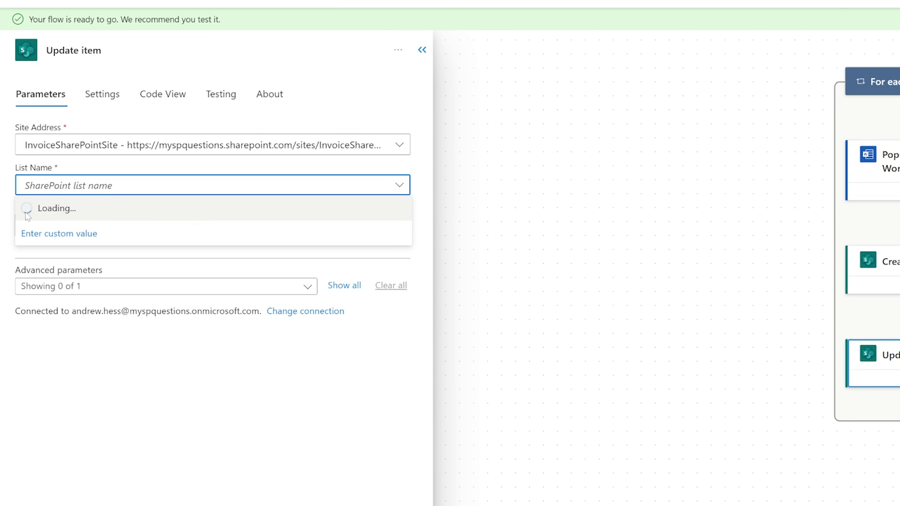
{"action": "left_click", "coordinate": [68, 212]}
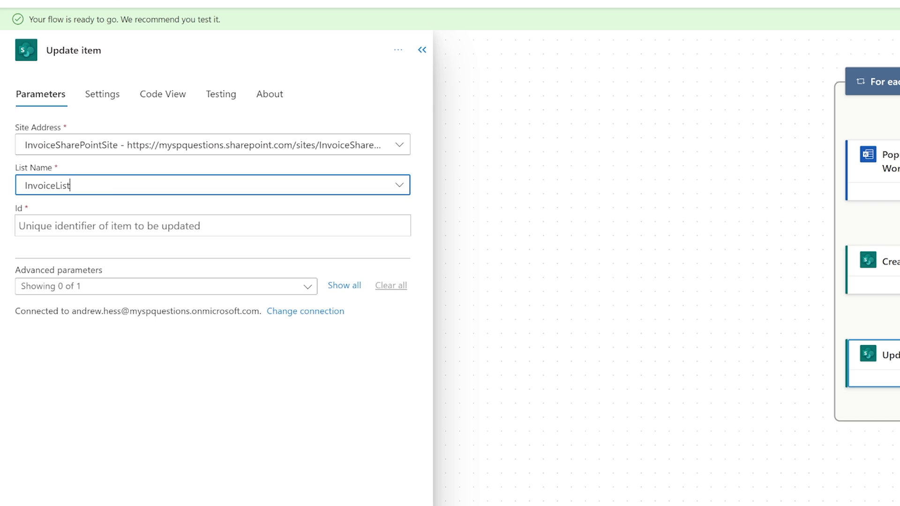
{"action": "left_click", "coordinate": [328, 226]}
{"action": "left_click", "coordinate": [410, 219]}
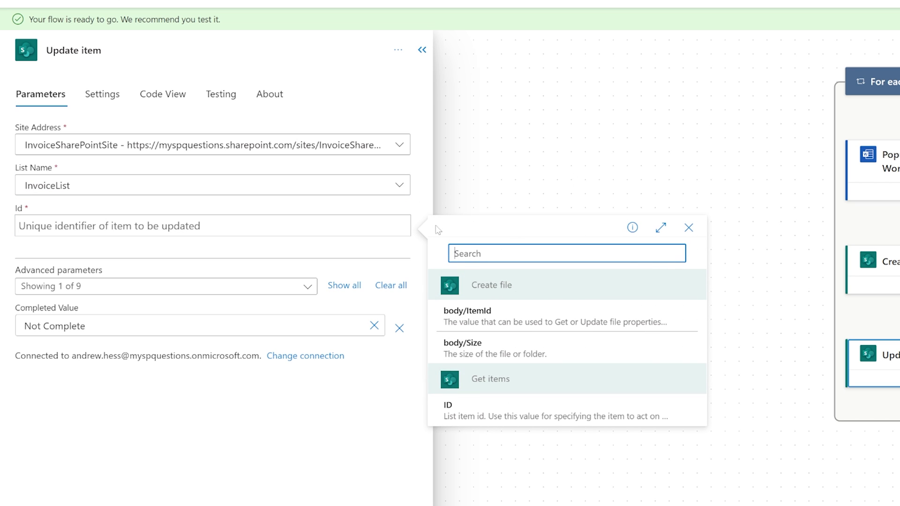
{"action": "left_click", "coordinate": [494, 415]}
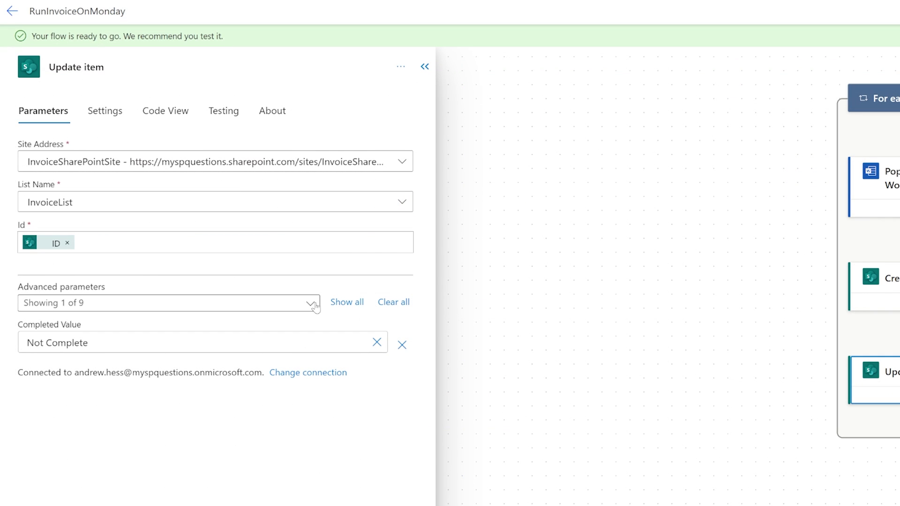
Step: Change the Completed value from Not Complete to Complete and save the flow
{"action": "left_click", "coordinate": [89, 343]}
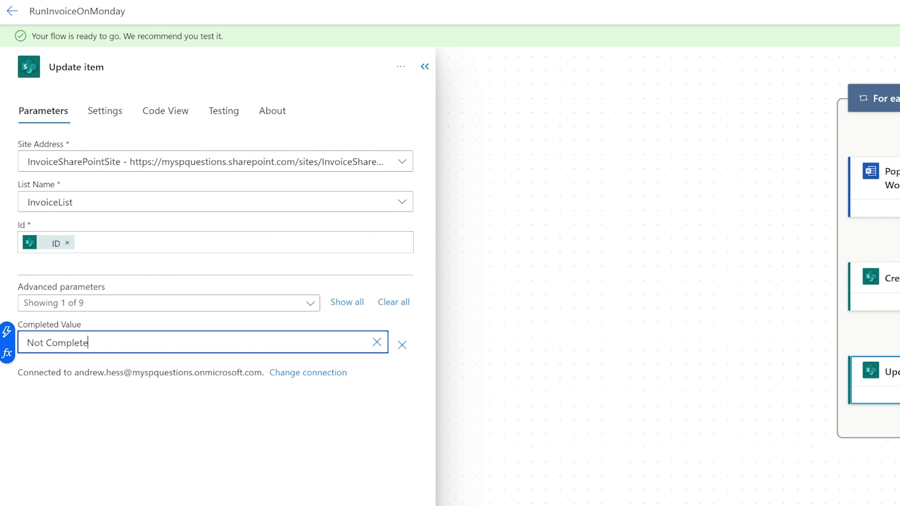
{"action": "key", "text": "ctrl+a"}
{"action": "type", "text": "C"}
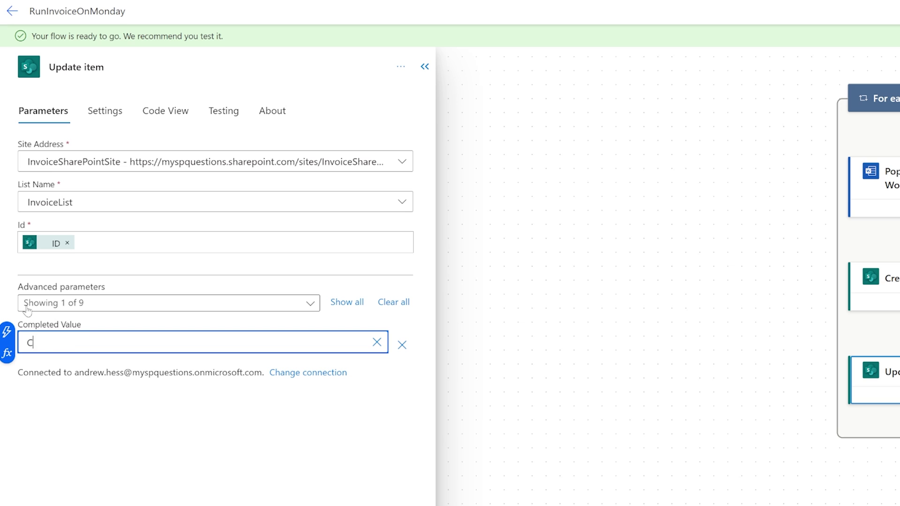
{"action": "type", "text": "omplete"}
{"action": "left_click", "coordinate": [180, 373]}
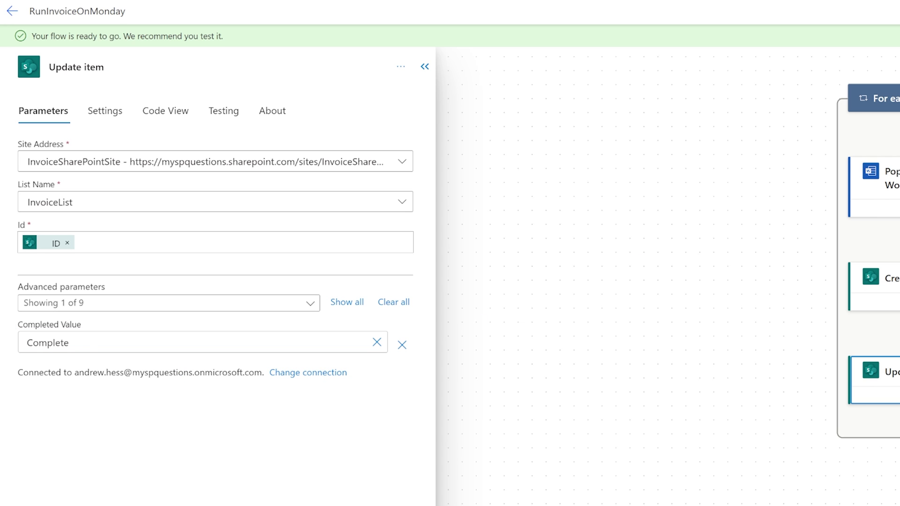
{"action": "key", "text": "ctrl+s"}
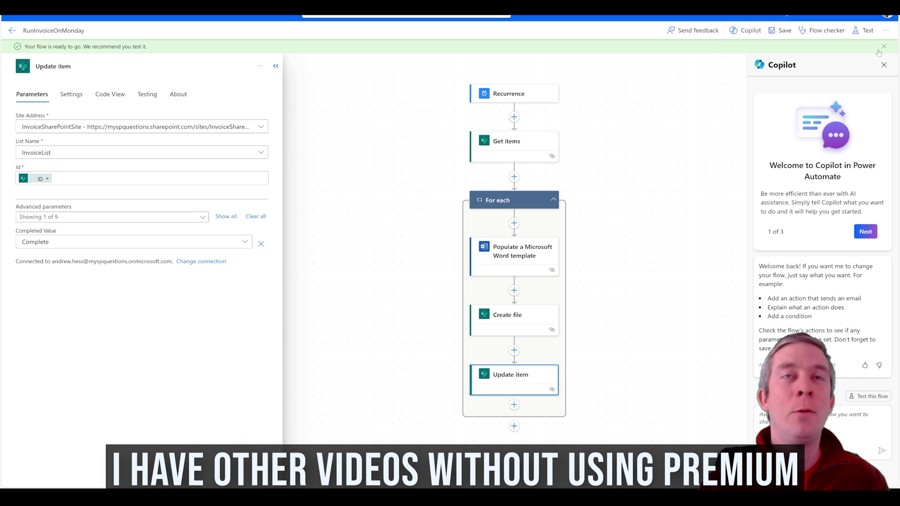
Step: Open the Test Flow options for the flow
{"action": "left_click", "coordinate": [864, 30]}
Step: Test the flow with a manual trigger, then open the SharePoint Documents library
{"action": "left_click", "coordinate": [734, 53]}
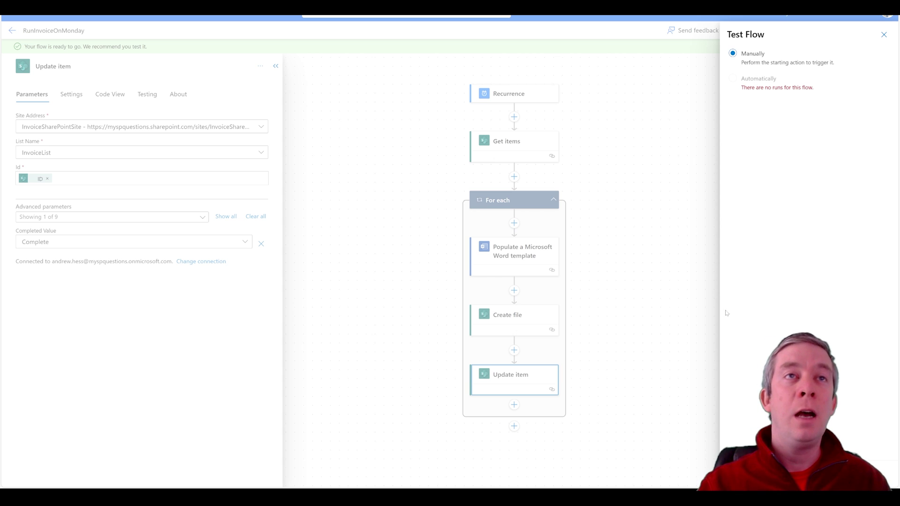
{"action": "left_click", "coordinate": [749, 434]}
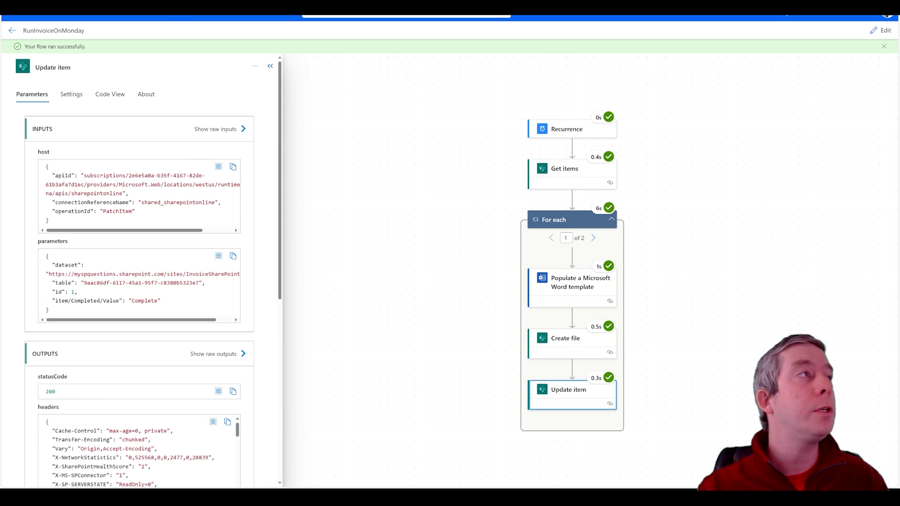
{"action": "key", "text": "ctrl+Tab"}
{"action": "left_click", "coordinate": [66, 129]}
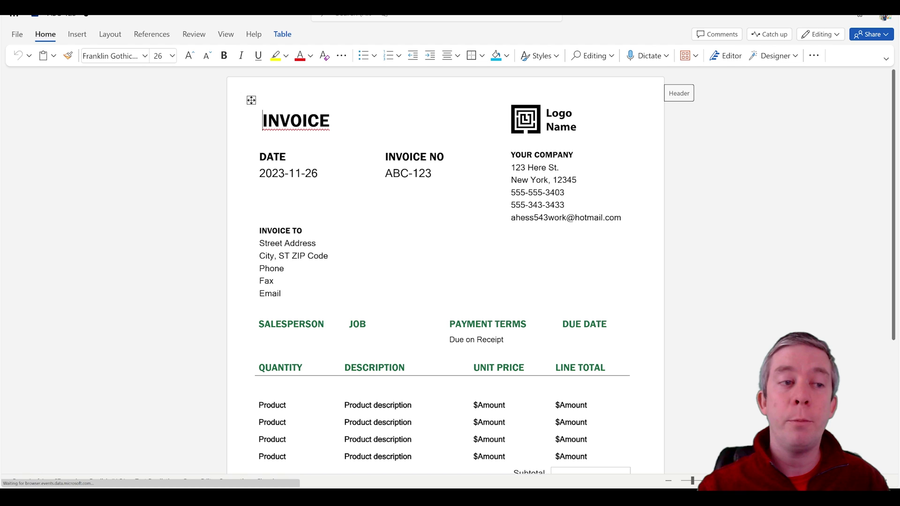
Step: Go back from the ABC-123 Word invoice to the previous page
{"action": "key", "text": "alt+Left"}
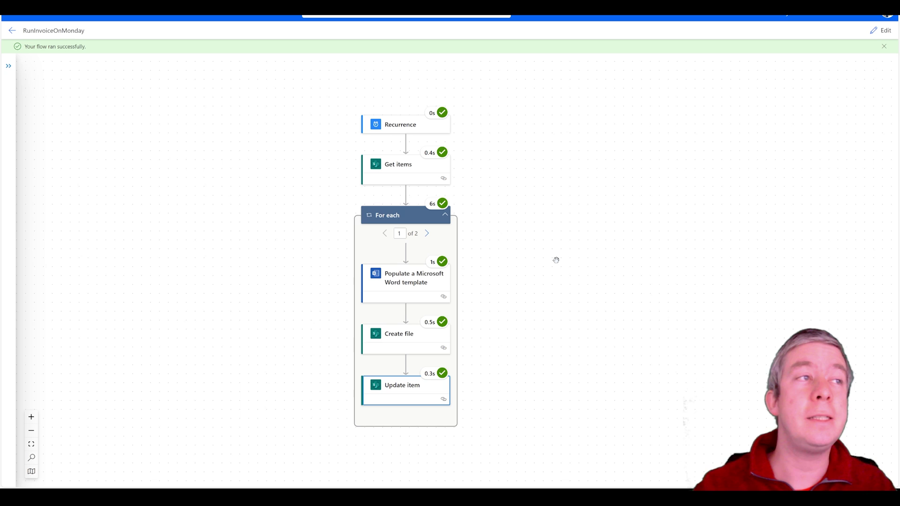
Step: Run a second manual test of the flow with no Not Complete items left
{"action": "left_click", "coordinate": [881, 30]}
{"action": "left_click", "coordinate": [862, 31]}
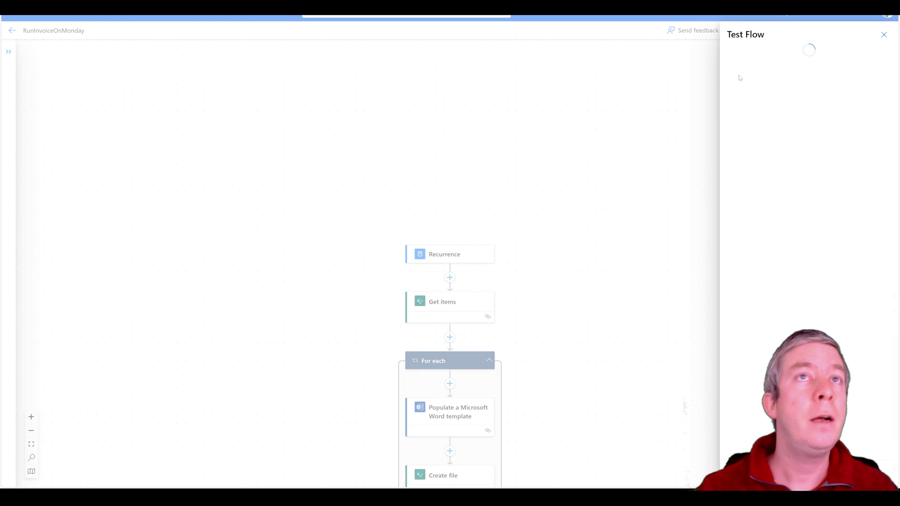
{"action": "left_click", "coordinate": [733, 56]}
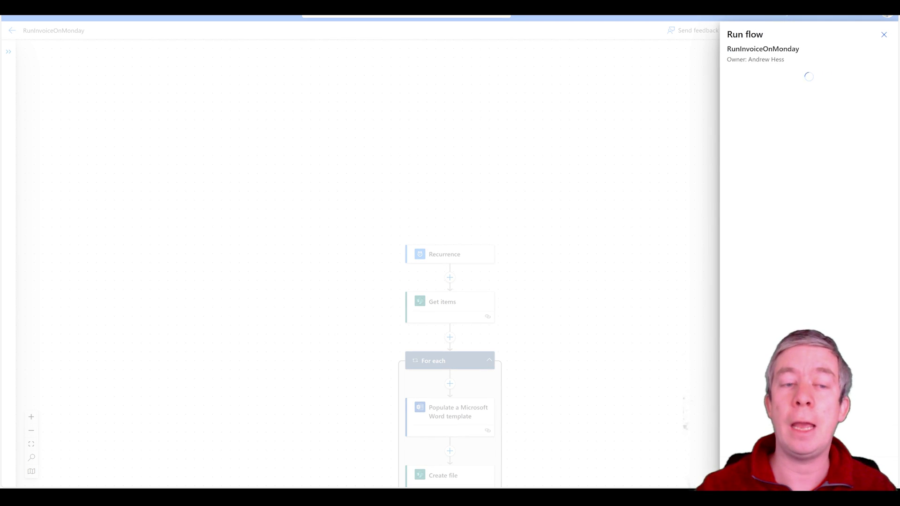
{"action": "left_click", "coordinate": [745, 473]}
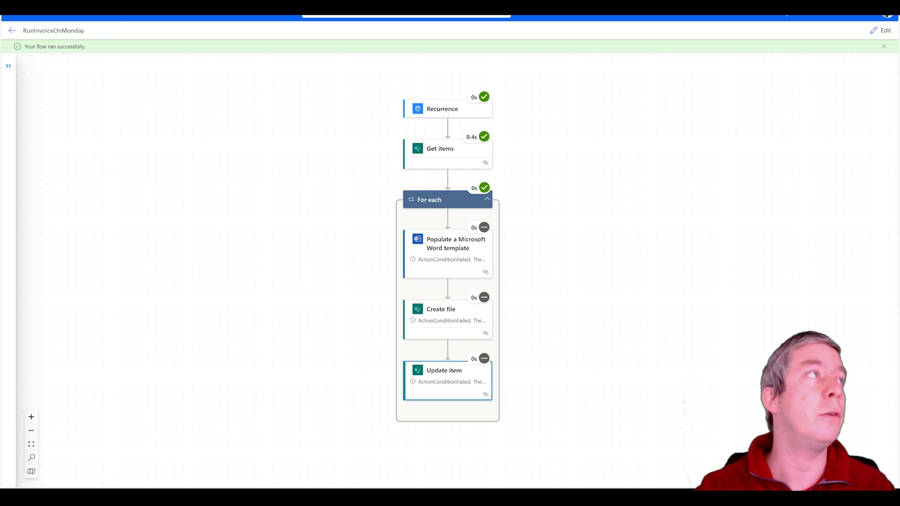
Step: Check the InvoiceList Completed column in SharePoint, then open the Documents library
{"action": "key", "text": "ctrl+Tab"}
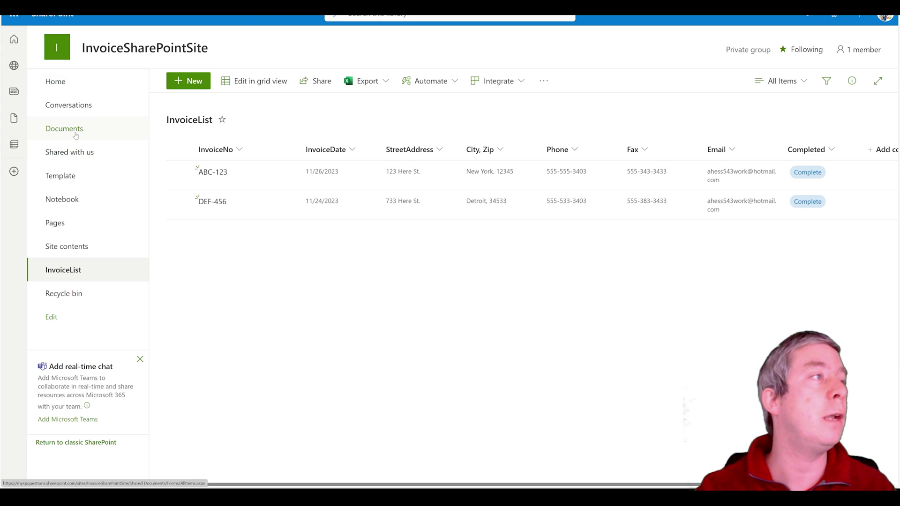
{"action": "left_click", "coordinate": [75, 136]}
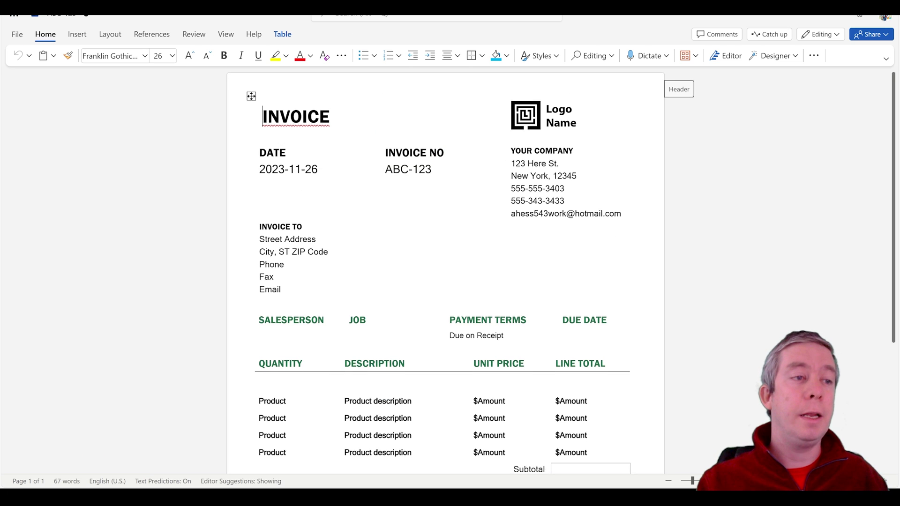
Step: Scroll down through the generated invoice in Word for the web
{"action": "scroll", "coordinate": [438, 228], "scroll_direction": "down", "scroll_amount": 3}
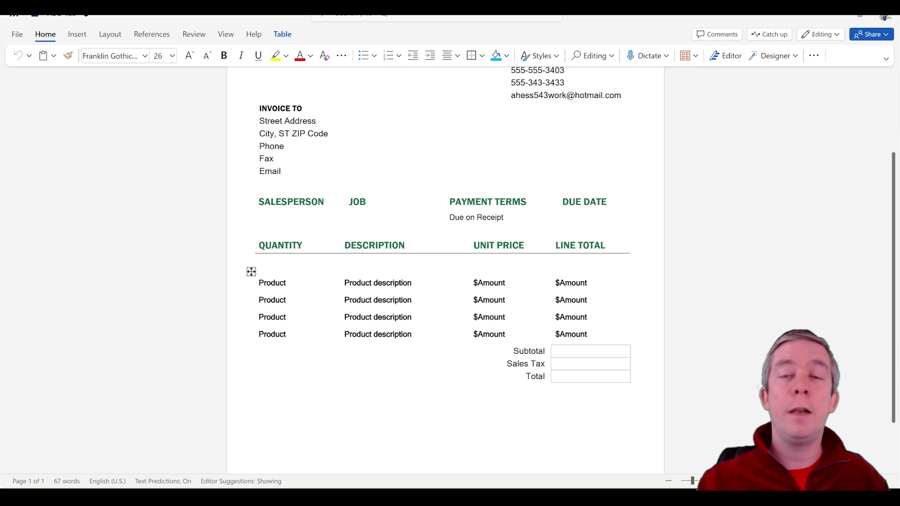